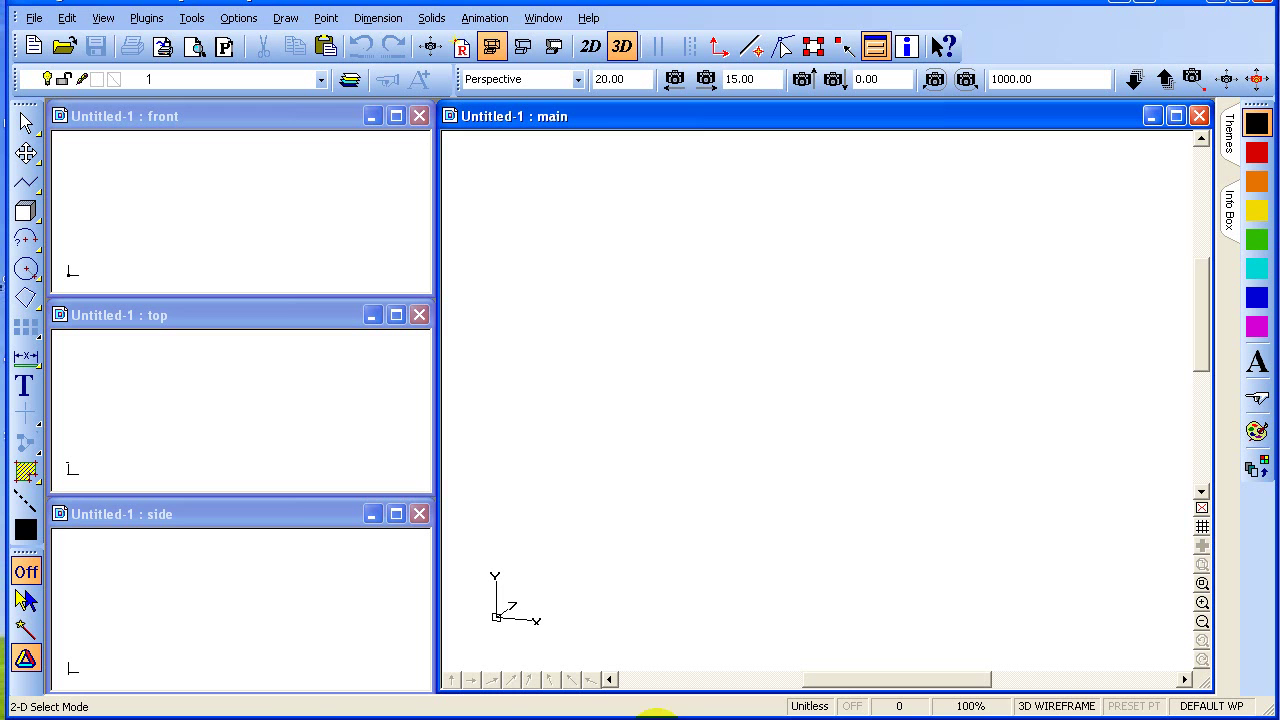
# Switch to the single 2D view and choose Inches as the drawing's unit of measurement
pyautogui.click(591, 48)
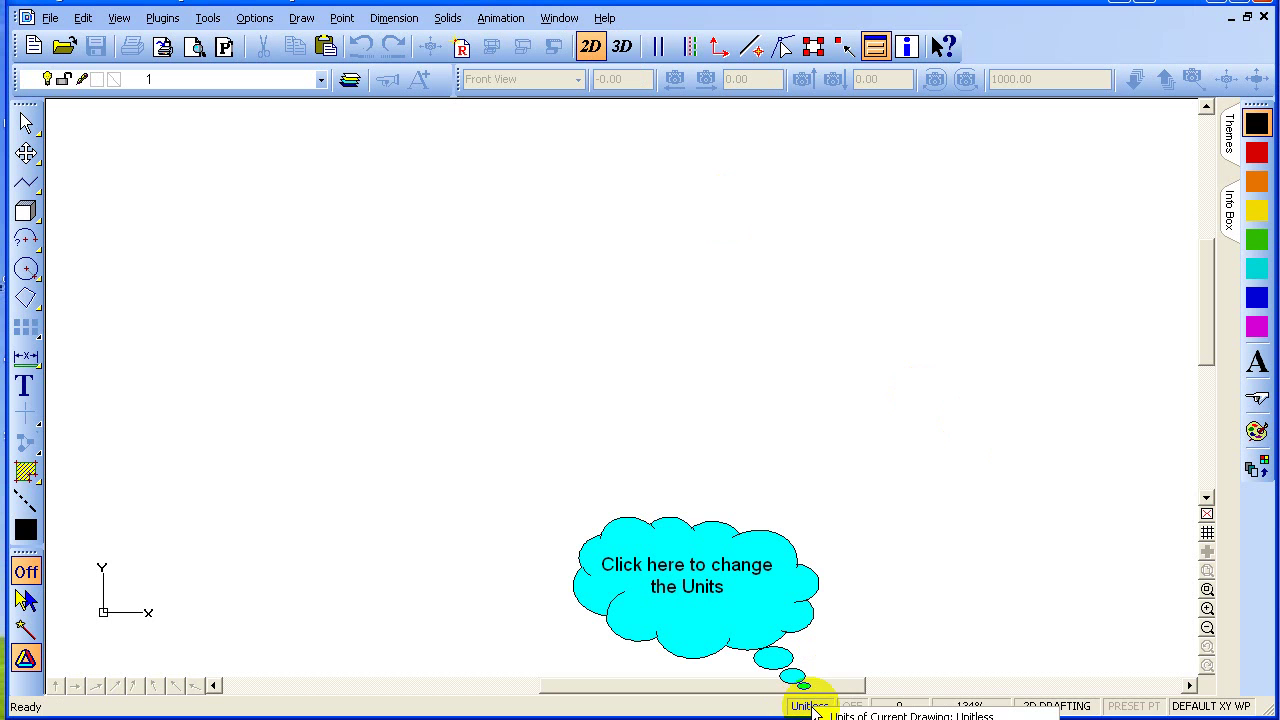
pyautogui.click(810, 706)
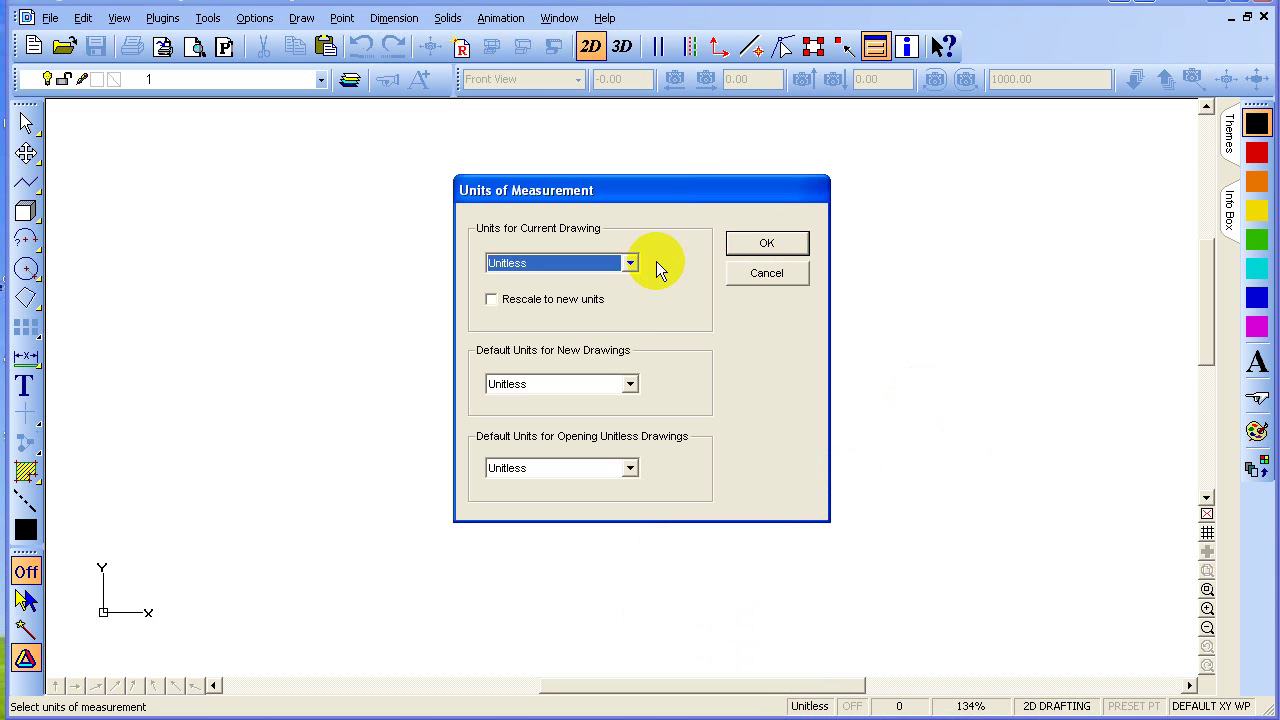
pyautogui.click(630, 264)
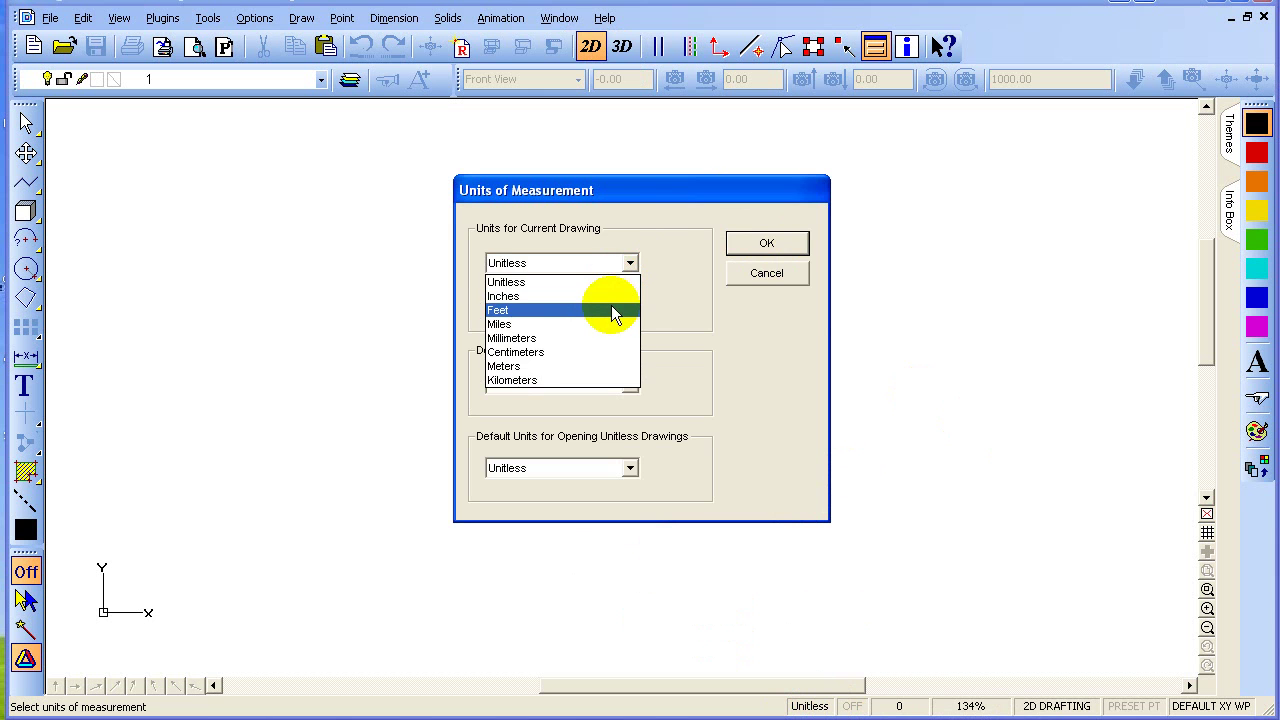
pyautogui.click(618, 295)
pyautogui.click(749, 246)
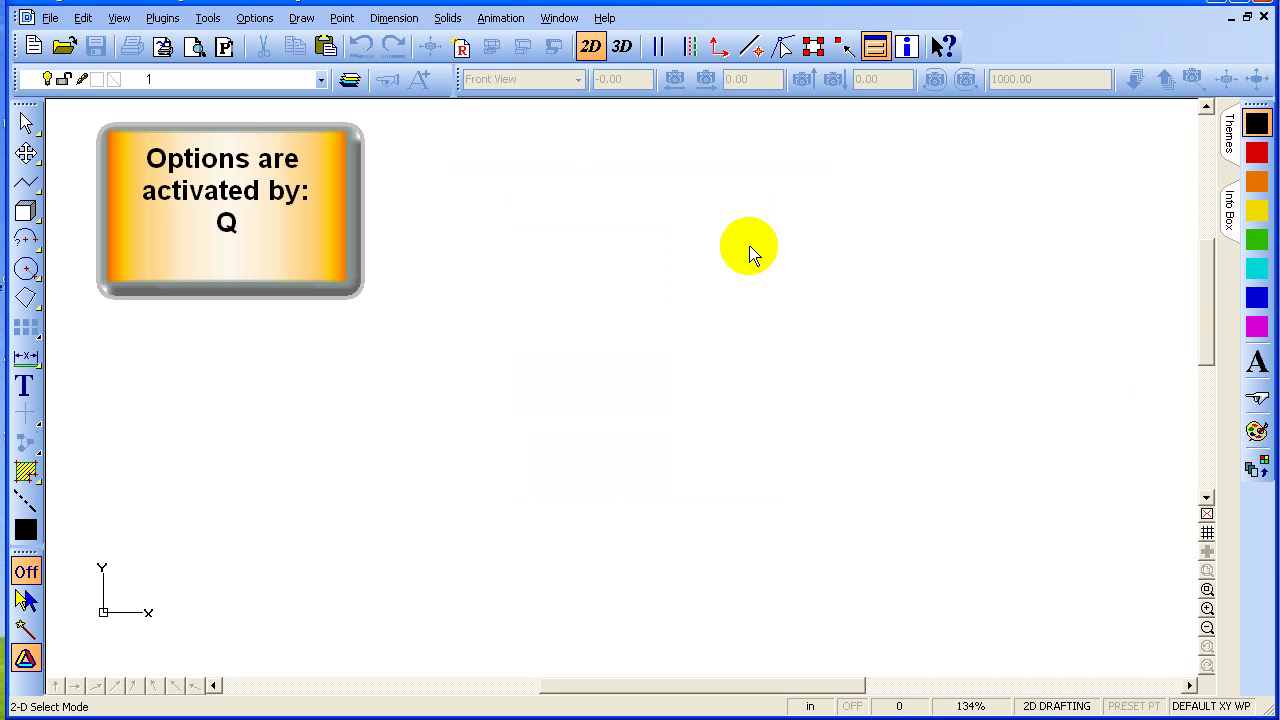
# Open Options, look through the View and General tabs, and leave Display CS checked on Grid
pyautogui.press('q')
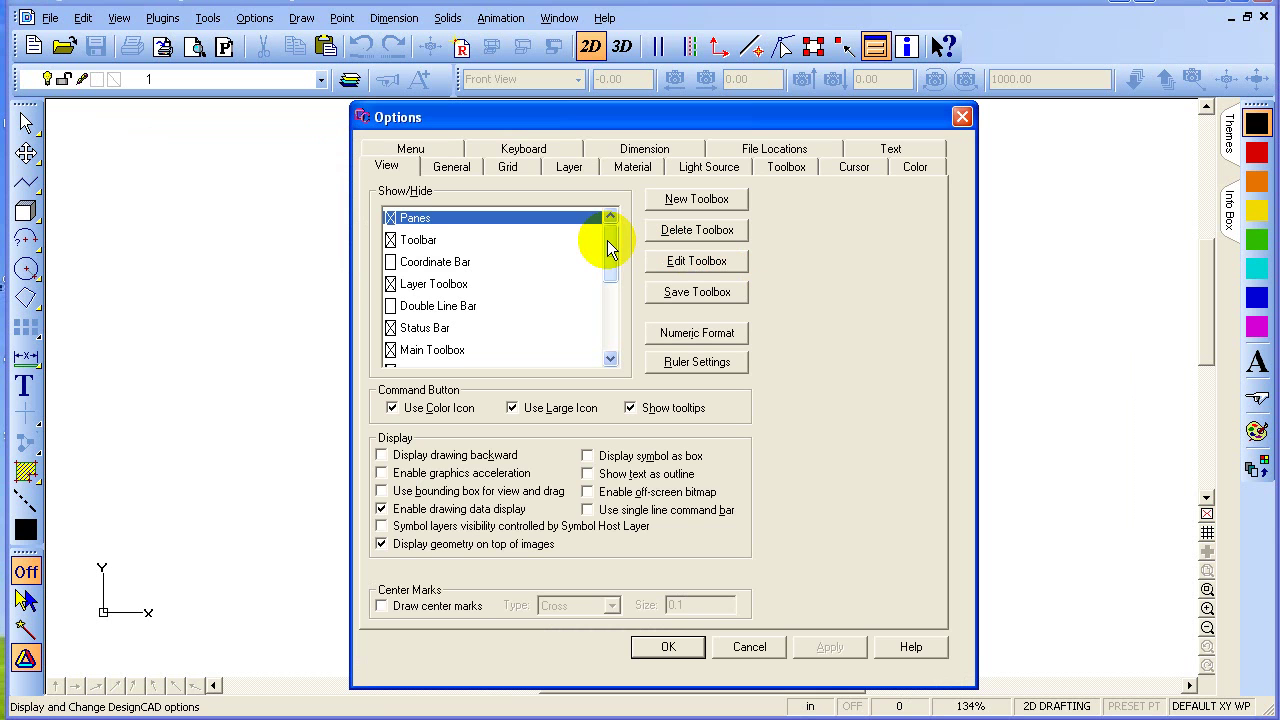
pyautogui.moveTo(607, 240)
pyautogui.mouseDown()
pyautogui.moveTo(610, 277)
pyautogui.moveTo(610, 258)
pyautogui.mouseUp()
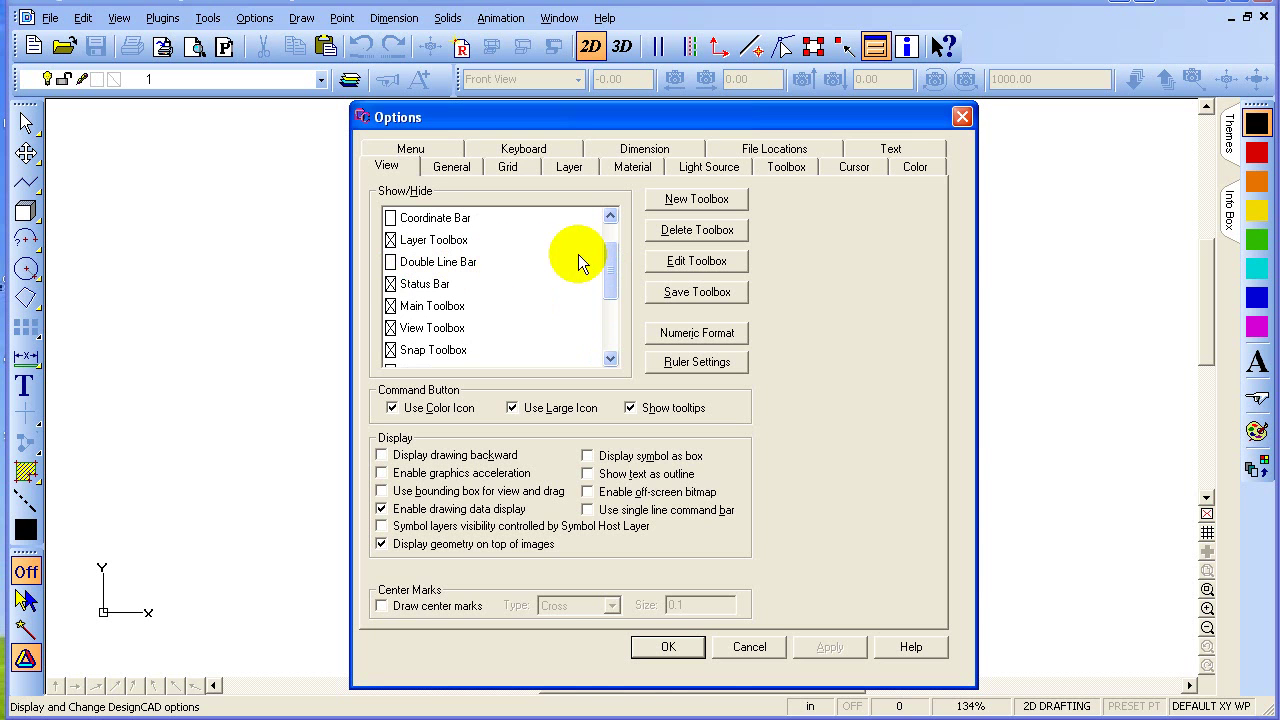
pyautogui.moveTo(607, 263)
pyautogui.mouseDown()
pyautogui.moveTo(609, 320)
pyautogui.moveTo(617, 262)
pyautogui.mouseUp()
pyautogui.moveTo(607, 266); pyautogui.dragTo(608, 295)
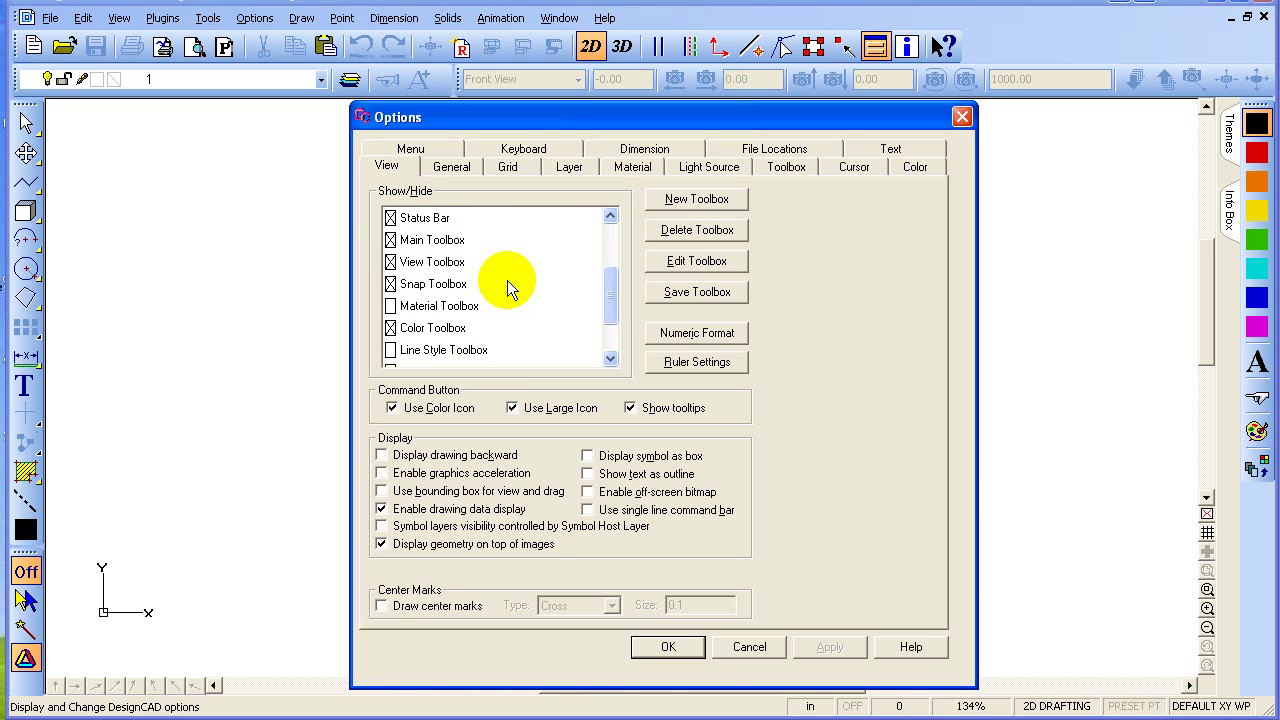
pyautogui.click(444, 168)
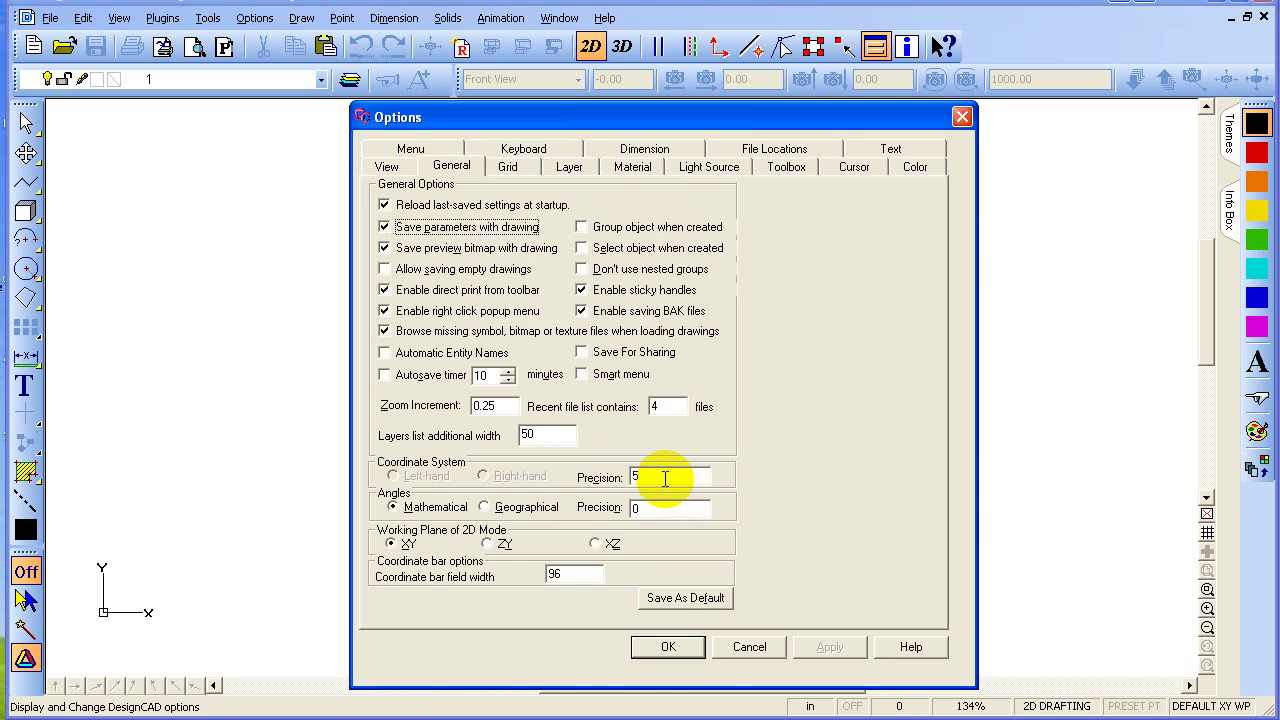
pyautogui.click(509, 168)
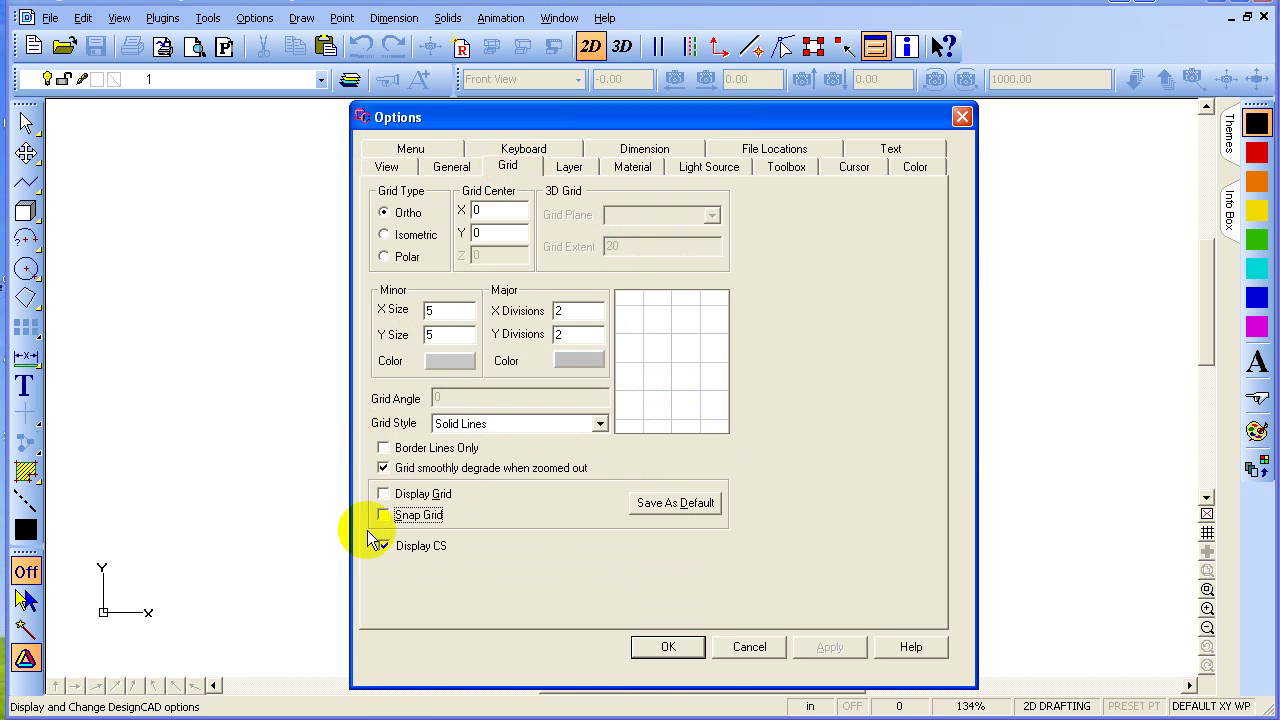
pyautogui.click(385, 547)
pyautogui.click(386, 548)
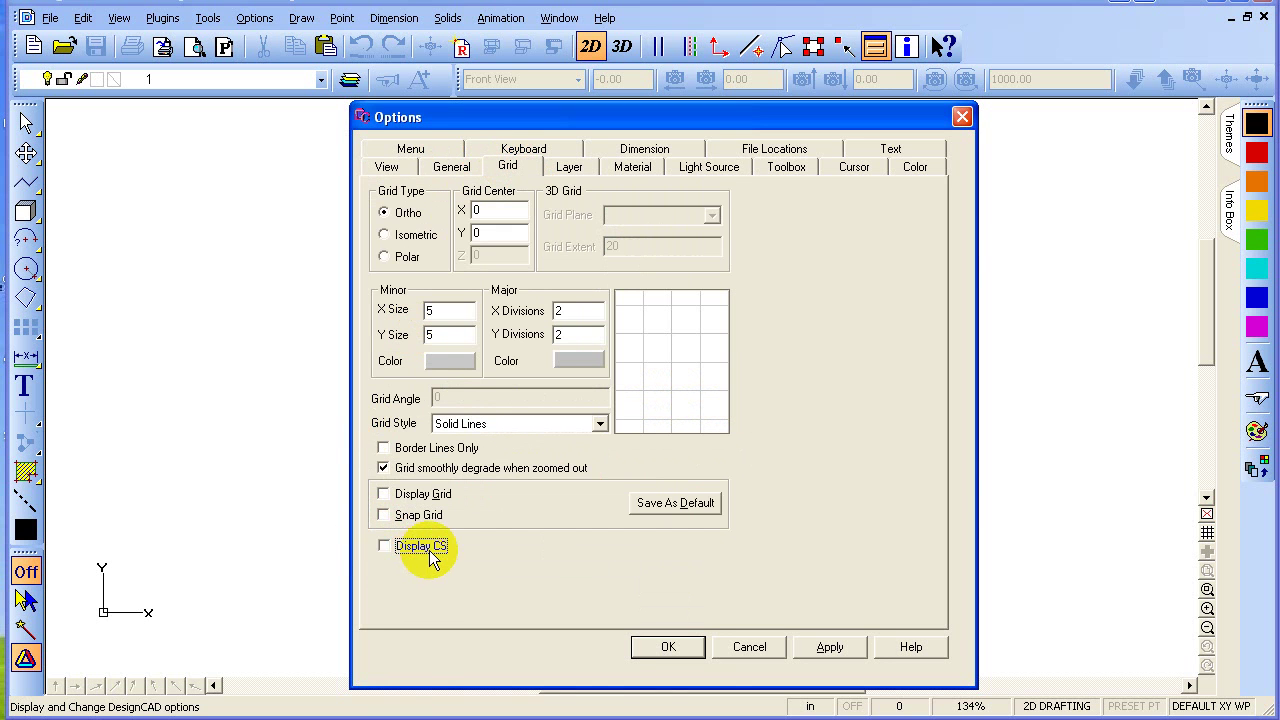
pyautogui.click(386, 546)
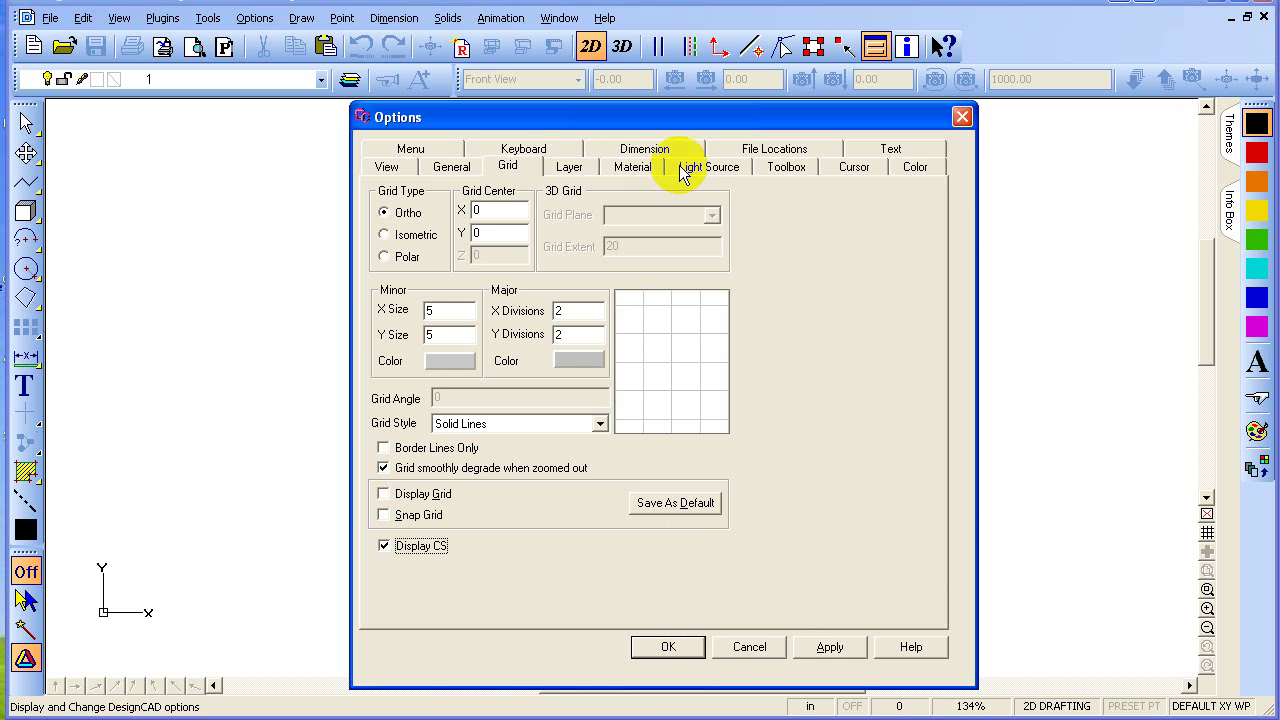
# Give dimension text the 1 1/2 fractional format and size 0.5, then close Options
pyautogui.click(625, 152)
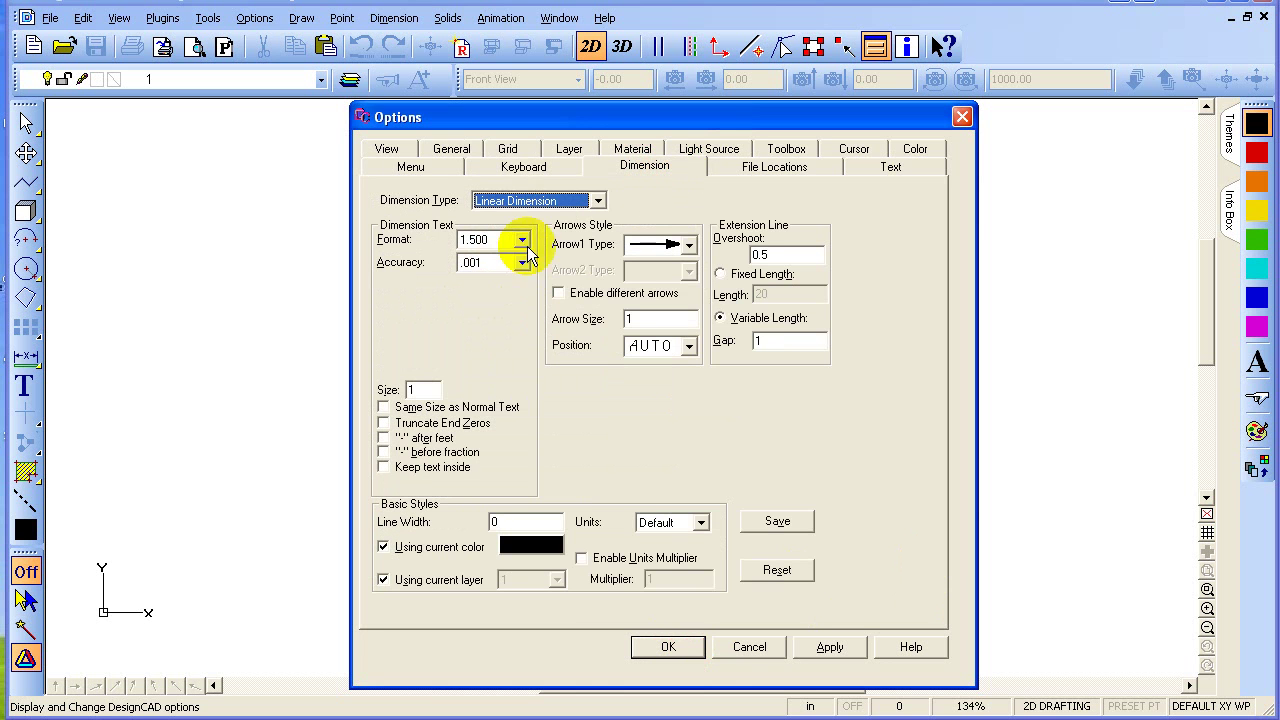
pyautogui.click(520, 244)
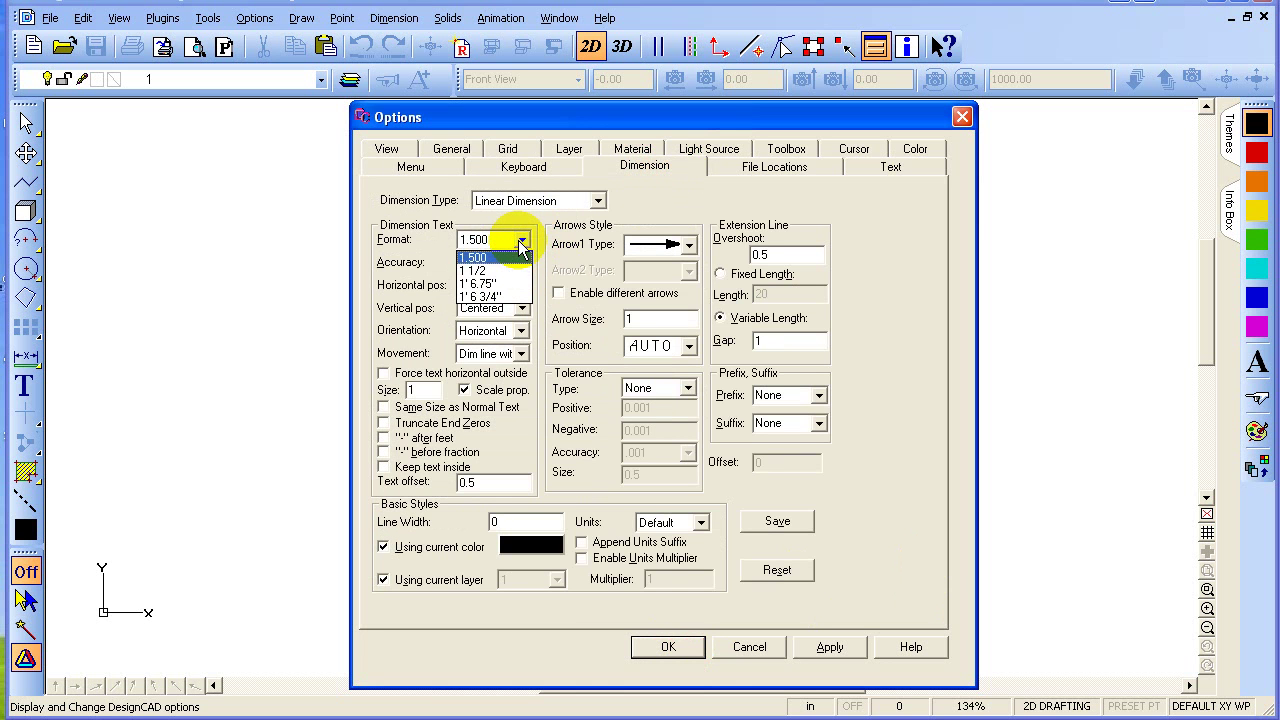
pyautogui.click(490, 271)
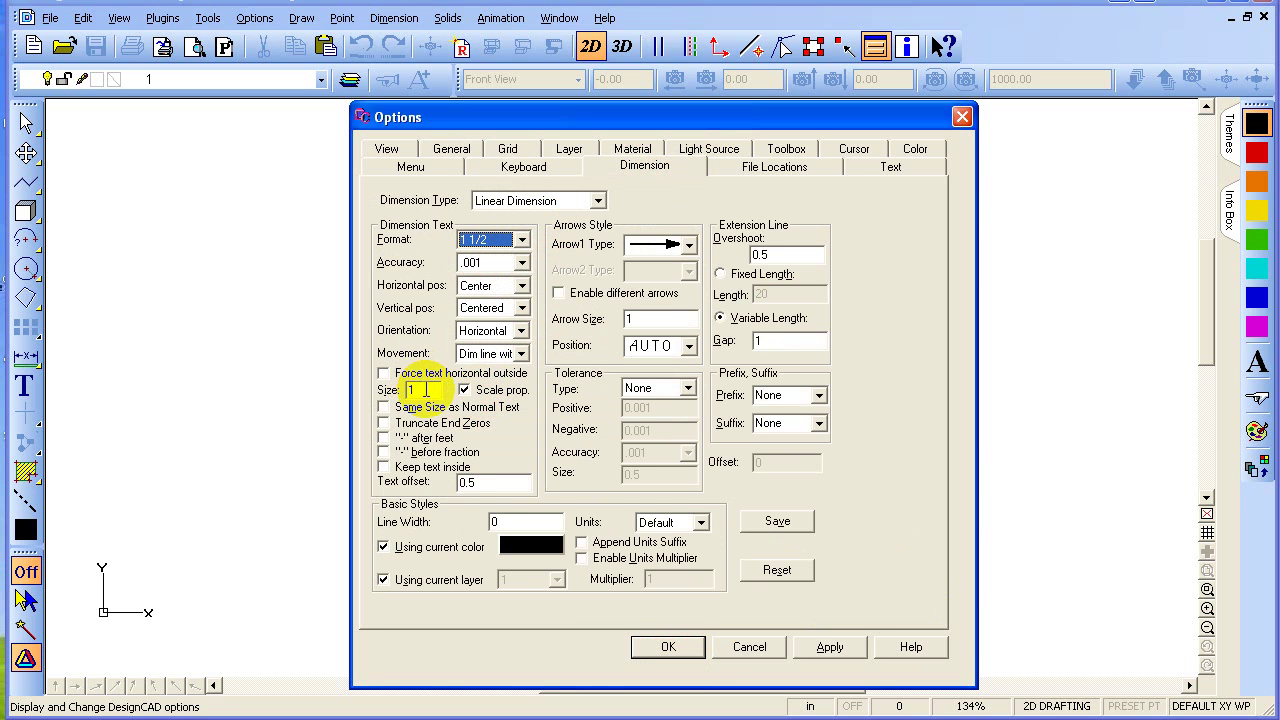
pyautogui.moveTo(425, 390); pyautogui.dragTo(373, 397)
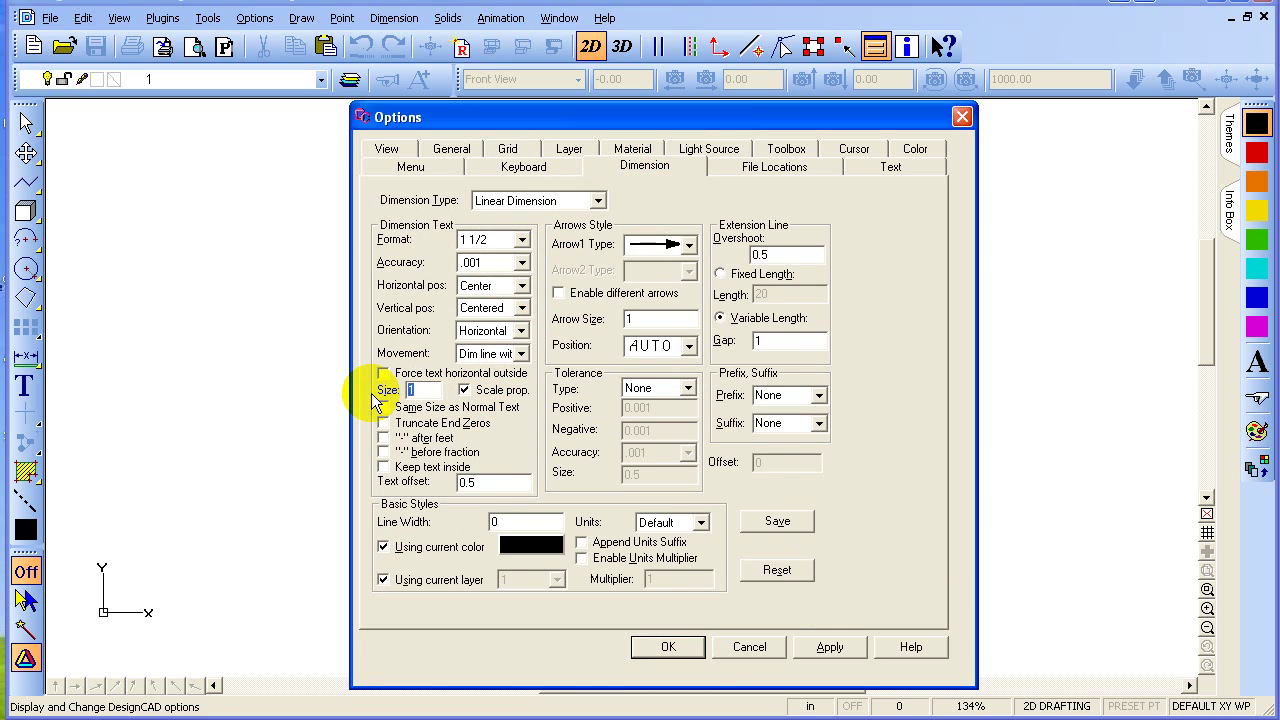
pyautogui.write('0.5')
pyautogui.press('Return')
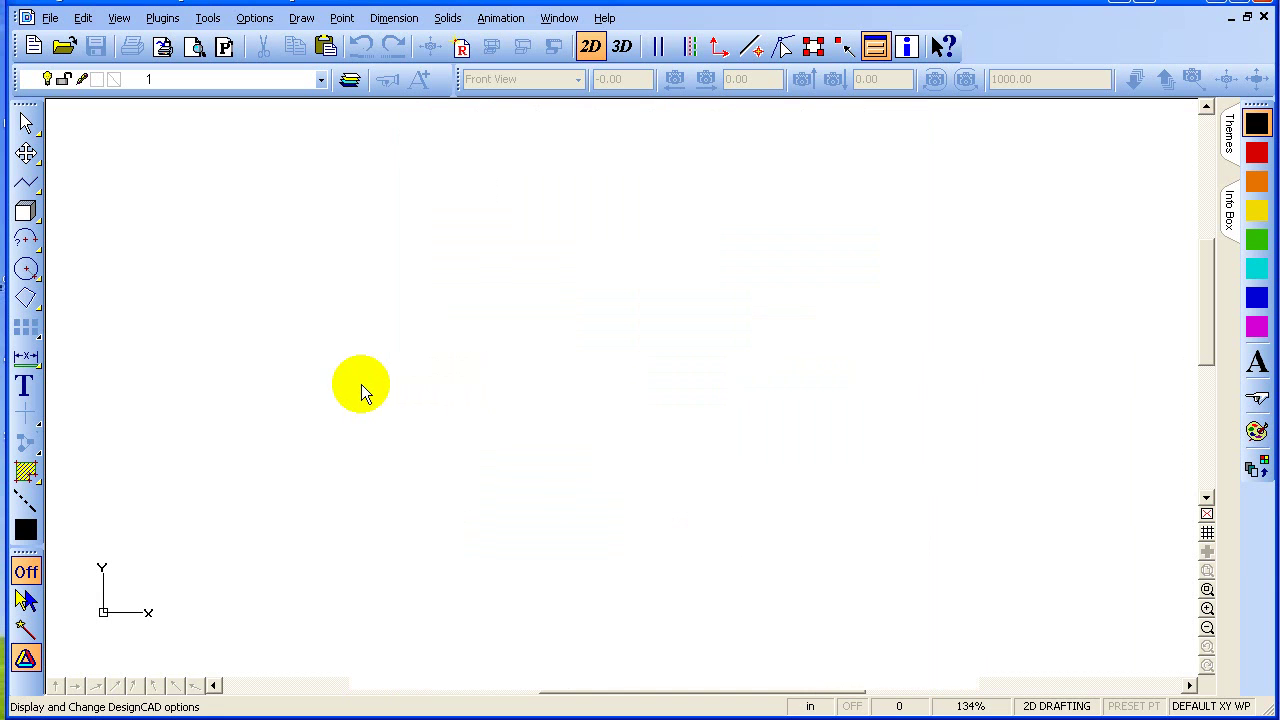
# Make green the current colour and start a line at a lower-left point
pyautogui.click(1256, 240)
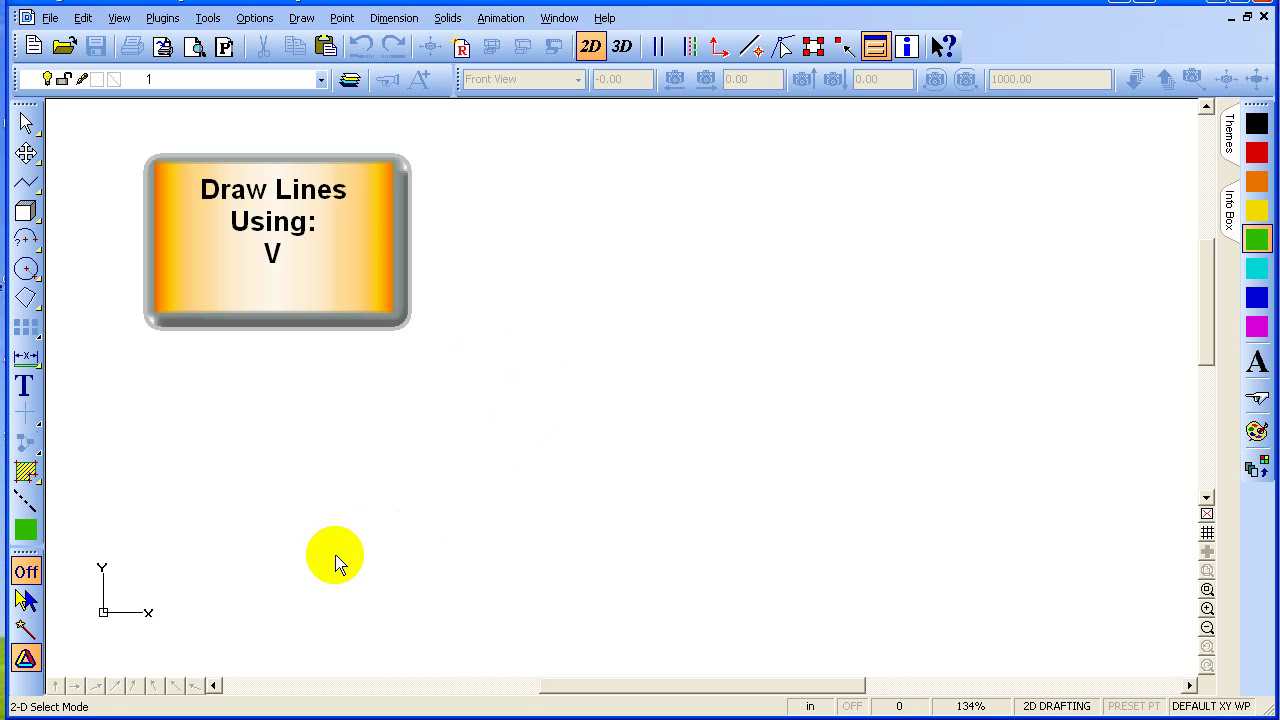
pyautogui.press('v')
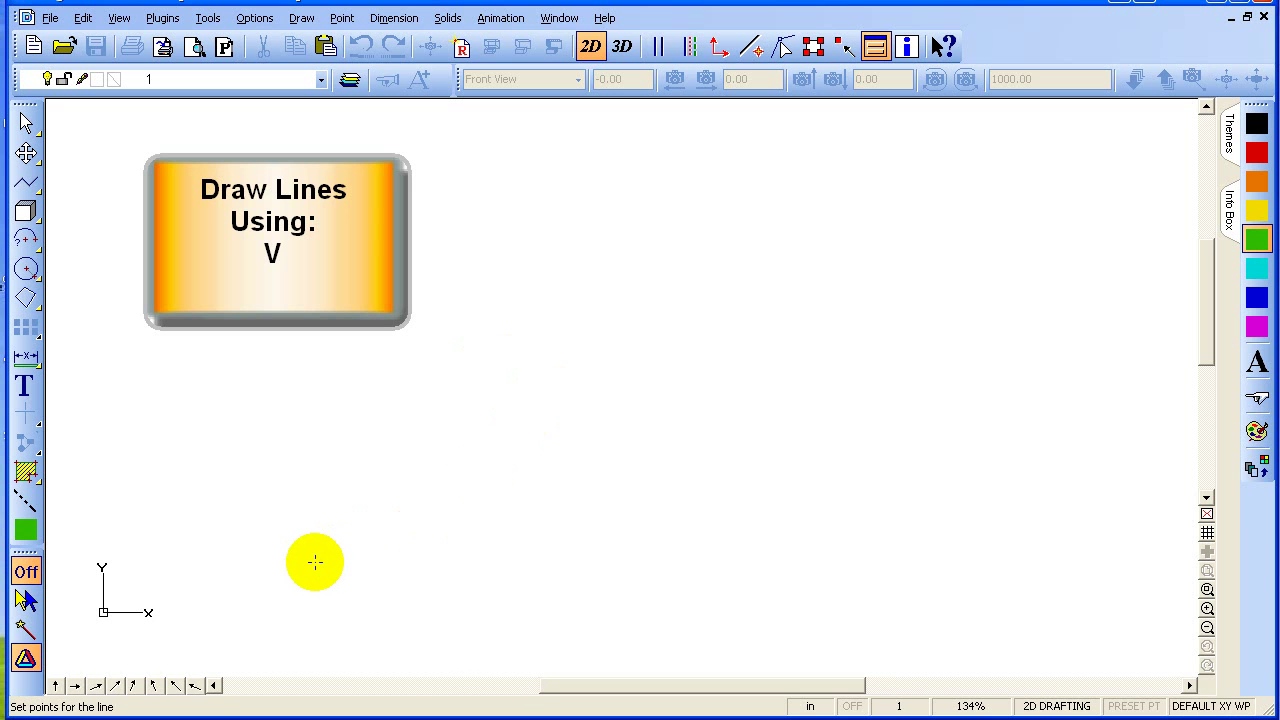
pyautogui.click(315, 562)
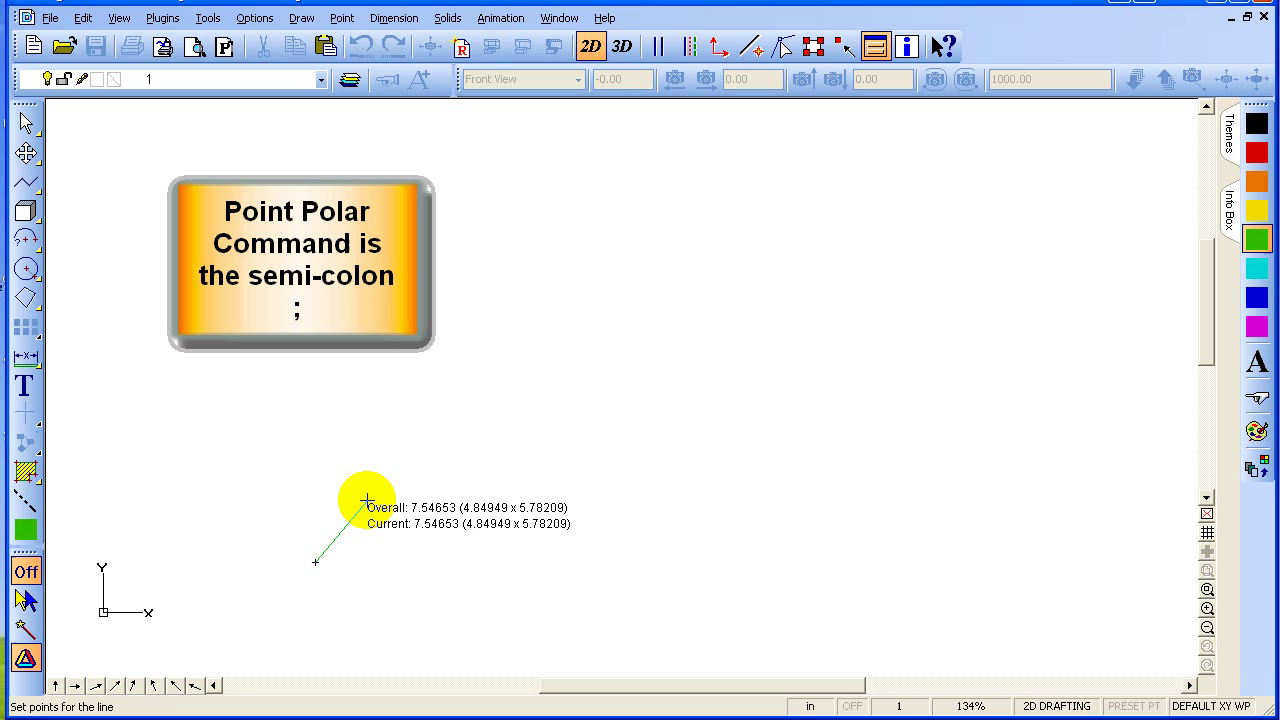
# Add a 12-inch segment rising at 45° using Point Polar
pyautogui.press(';')
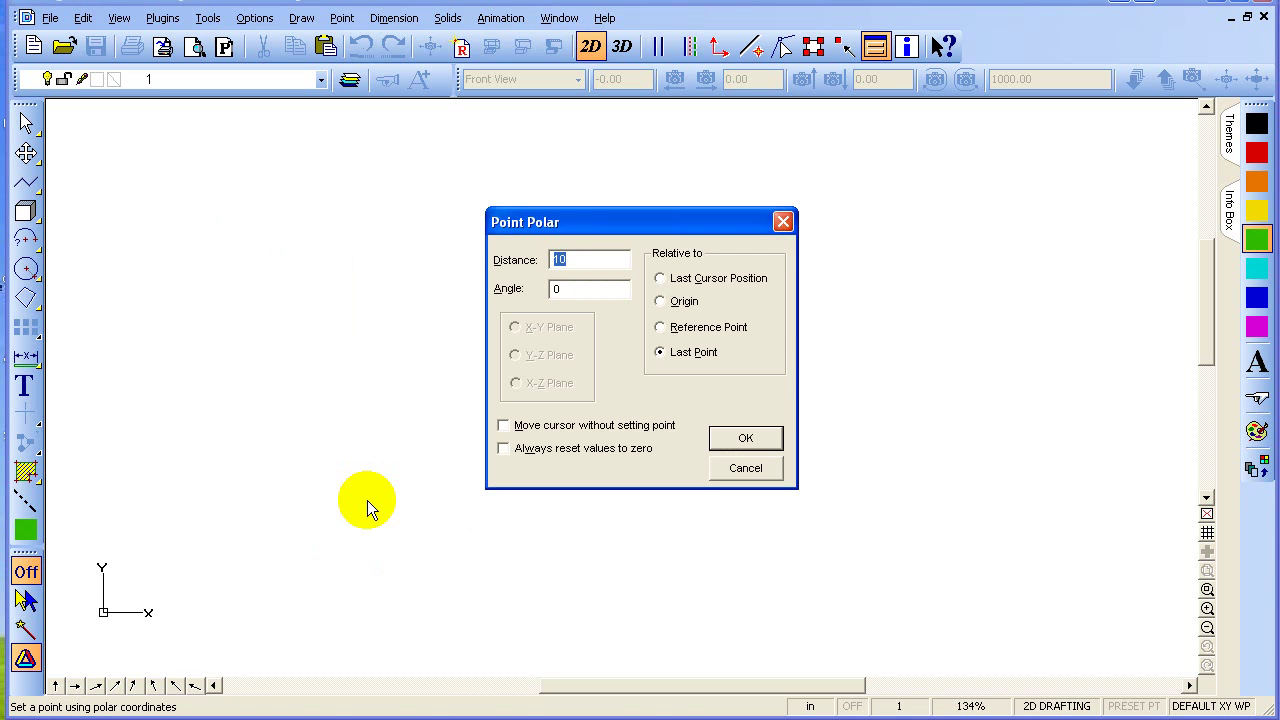
pyautogui.write('12')
pyautogui.press('Tab')
pyautogui.write('45')
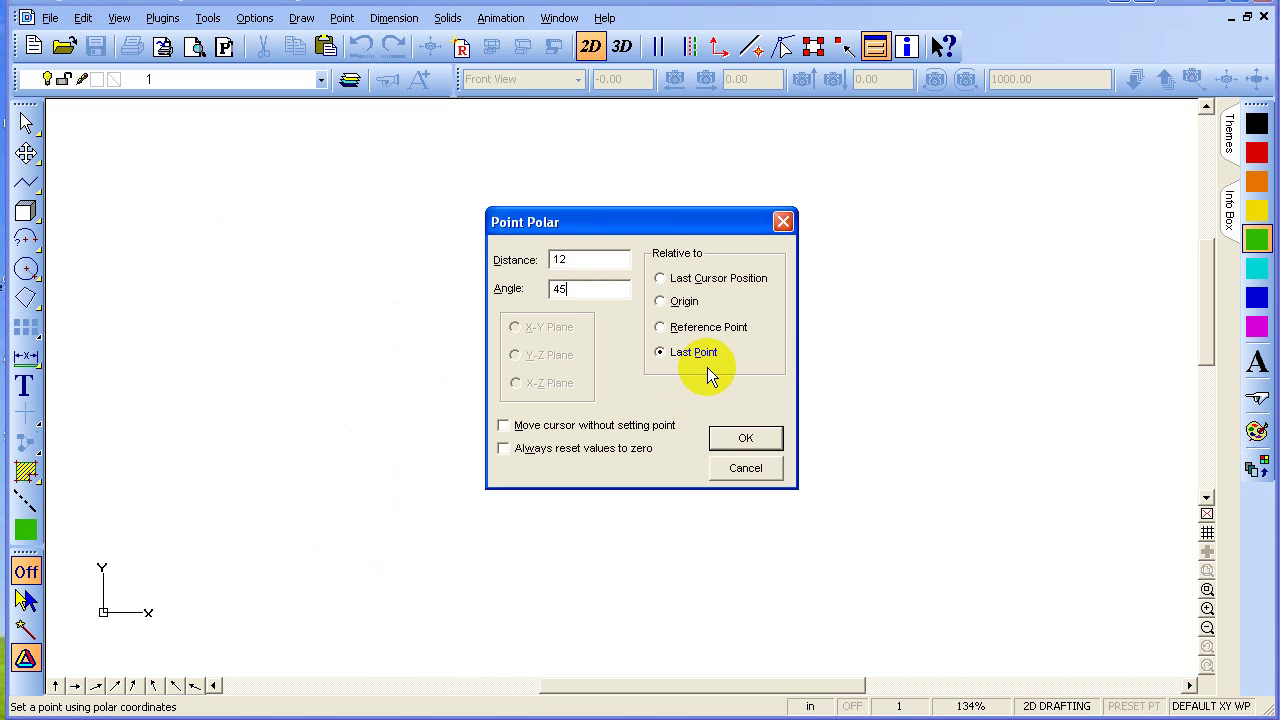
pyautogui.click(737, 436)
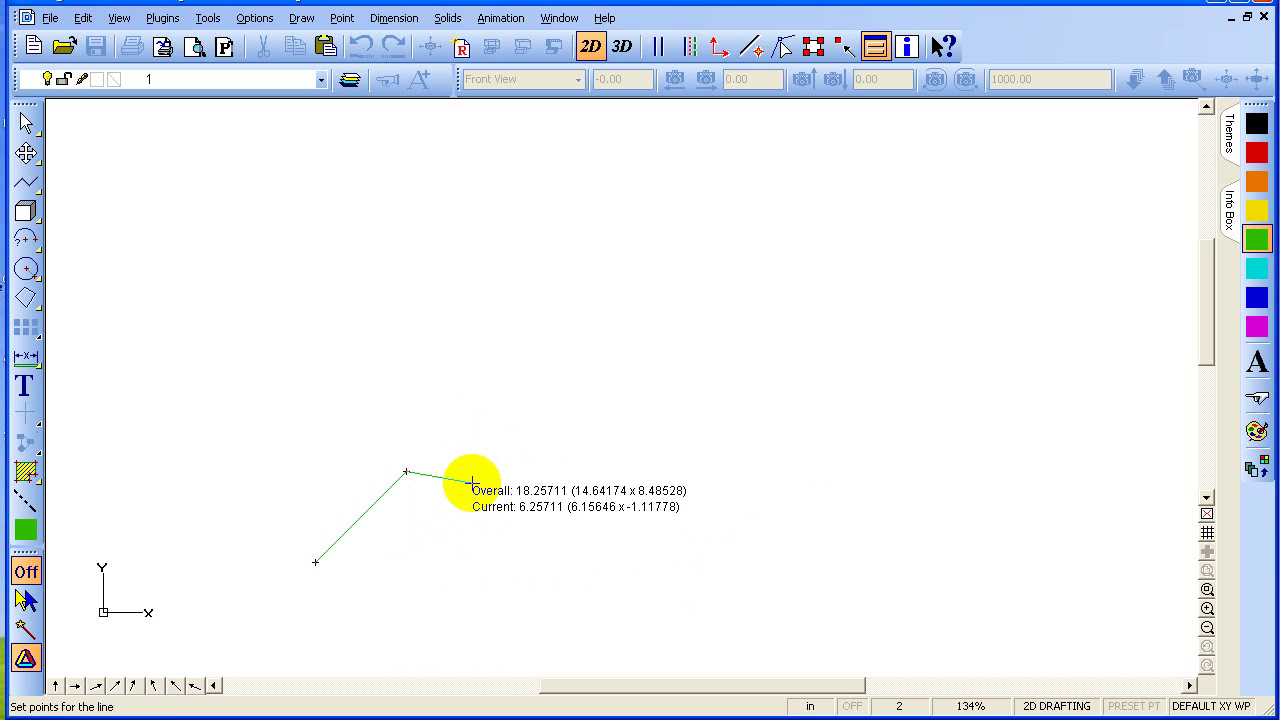
# Add a 6-inch segment at −45° and end the line
pyautogui.press('p')
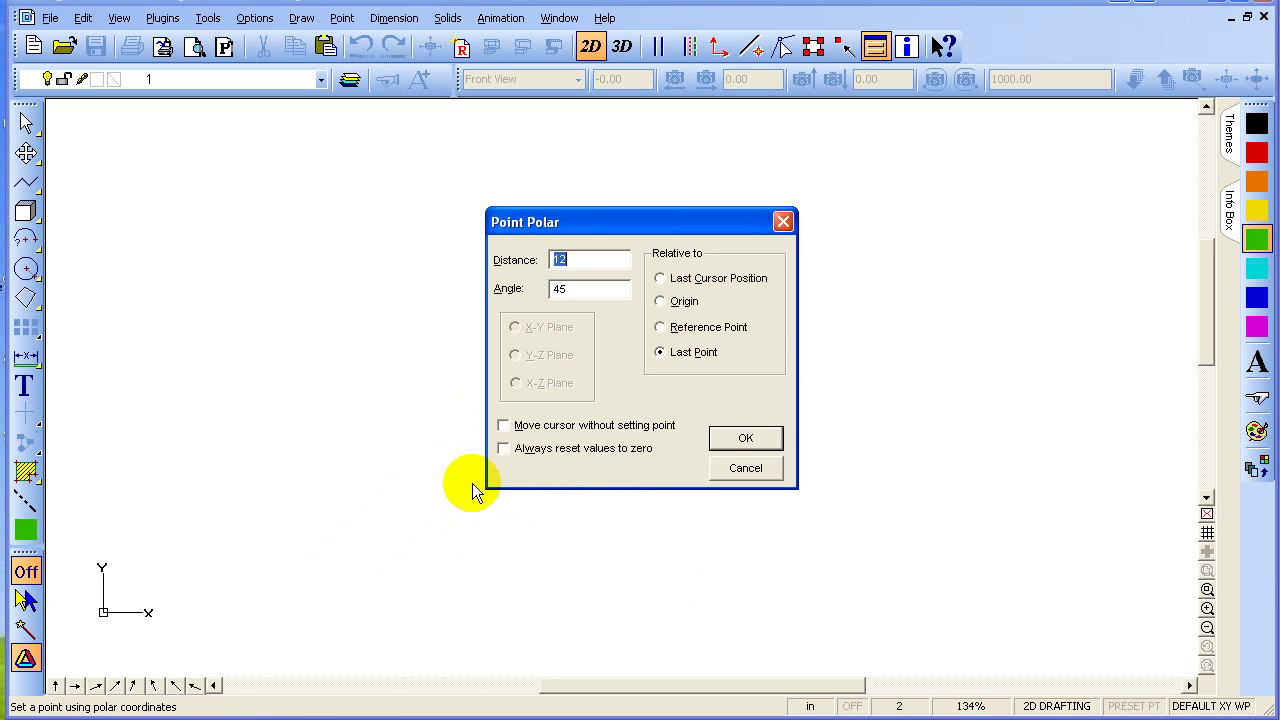
pyautogui.write('6')
pyautogui.press('Tab')
pyautogui.write('-45')
pyautogui.press('Return')
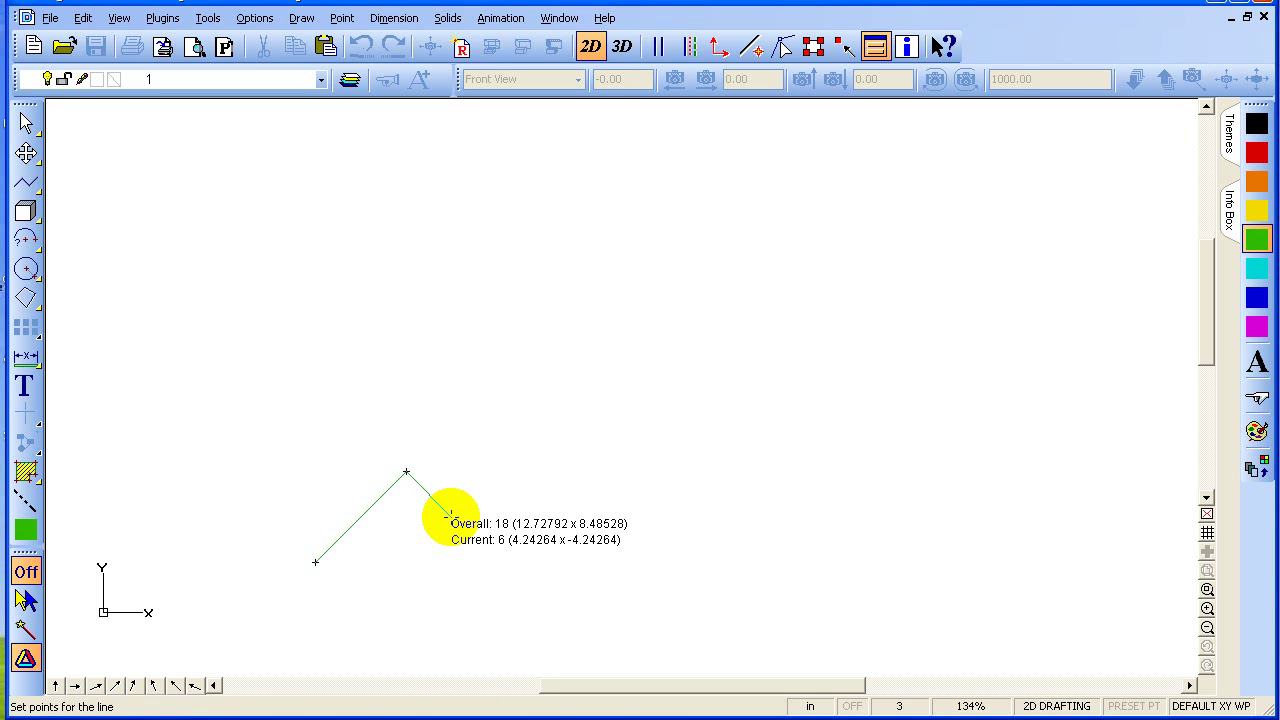
pyautogui.press('Escape')
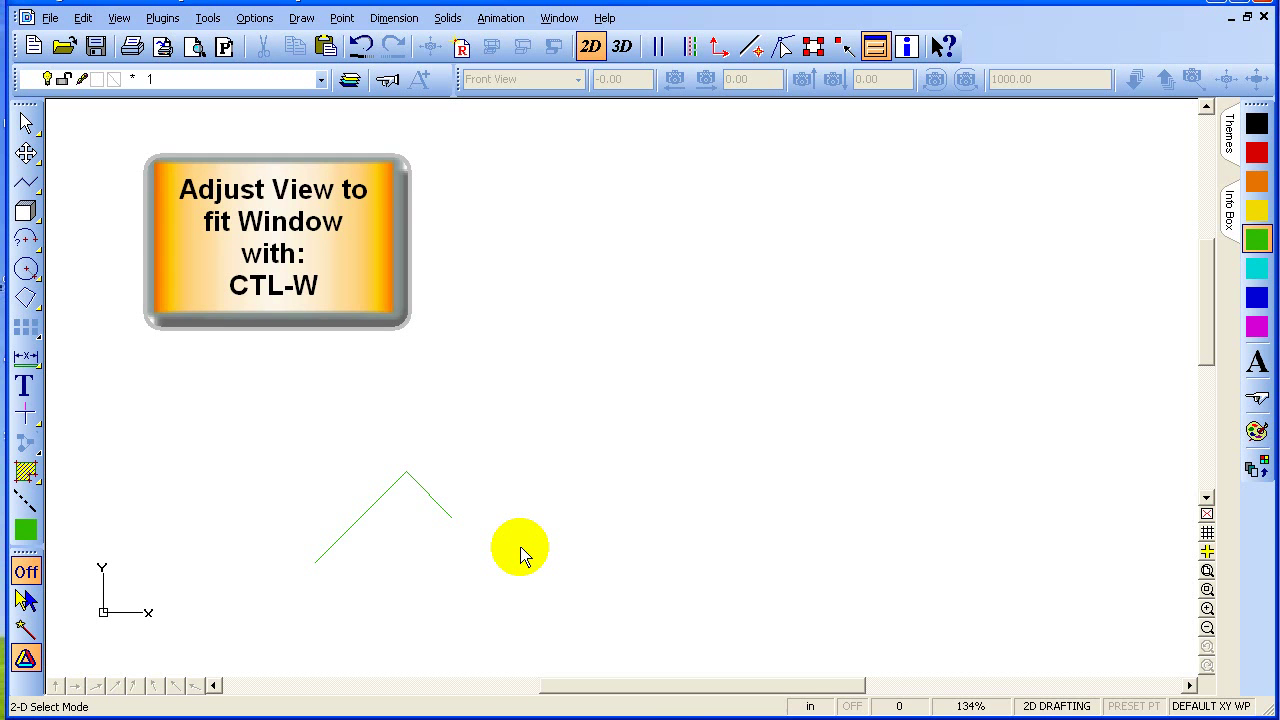
# Fit the green peak to the window, then zoom out slightly to leave a margin
pyautogui.hotkey('ctrl', 'w')
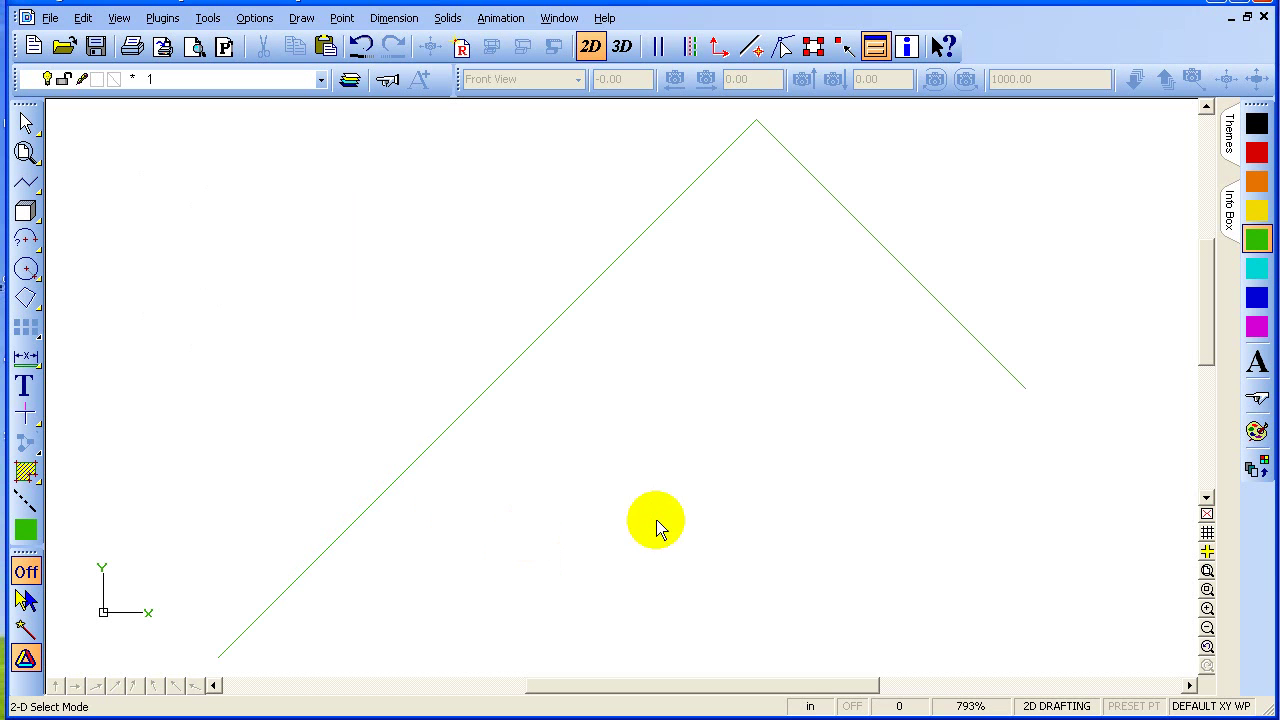
pyautogui.click(1206, 628)
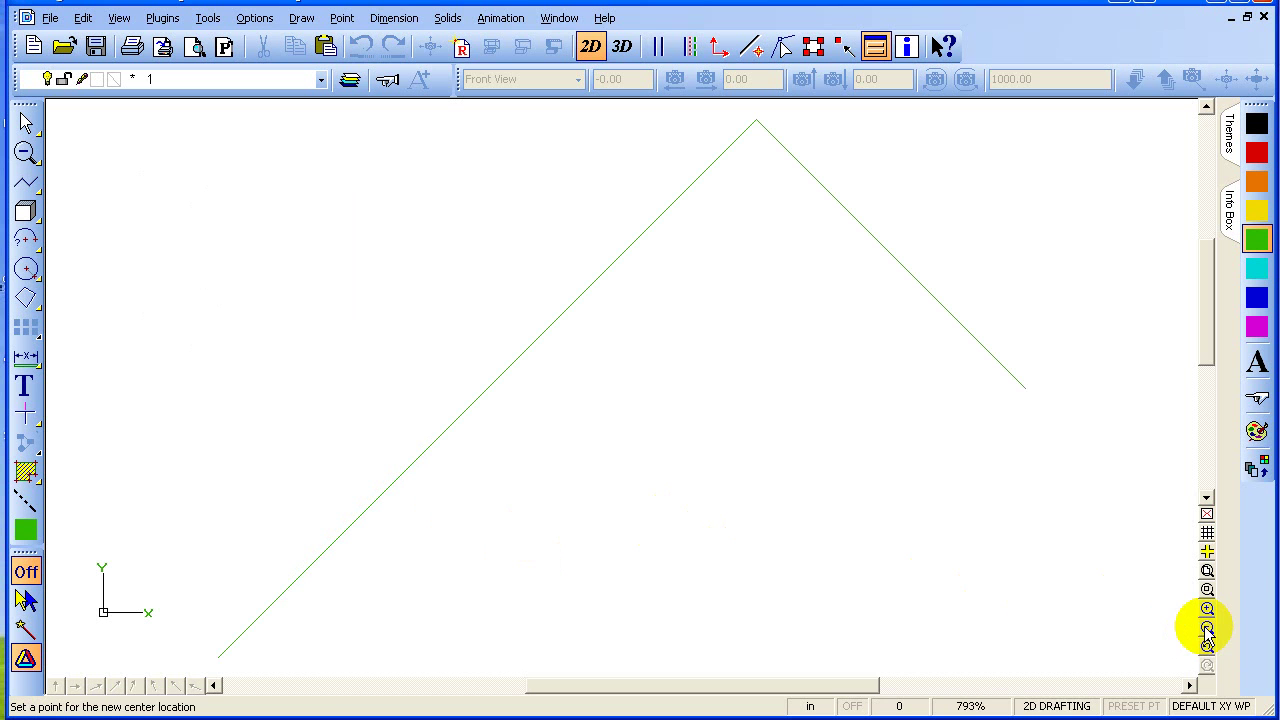
pyautogui.click(750, 318)
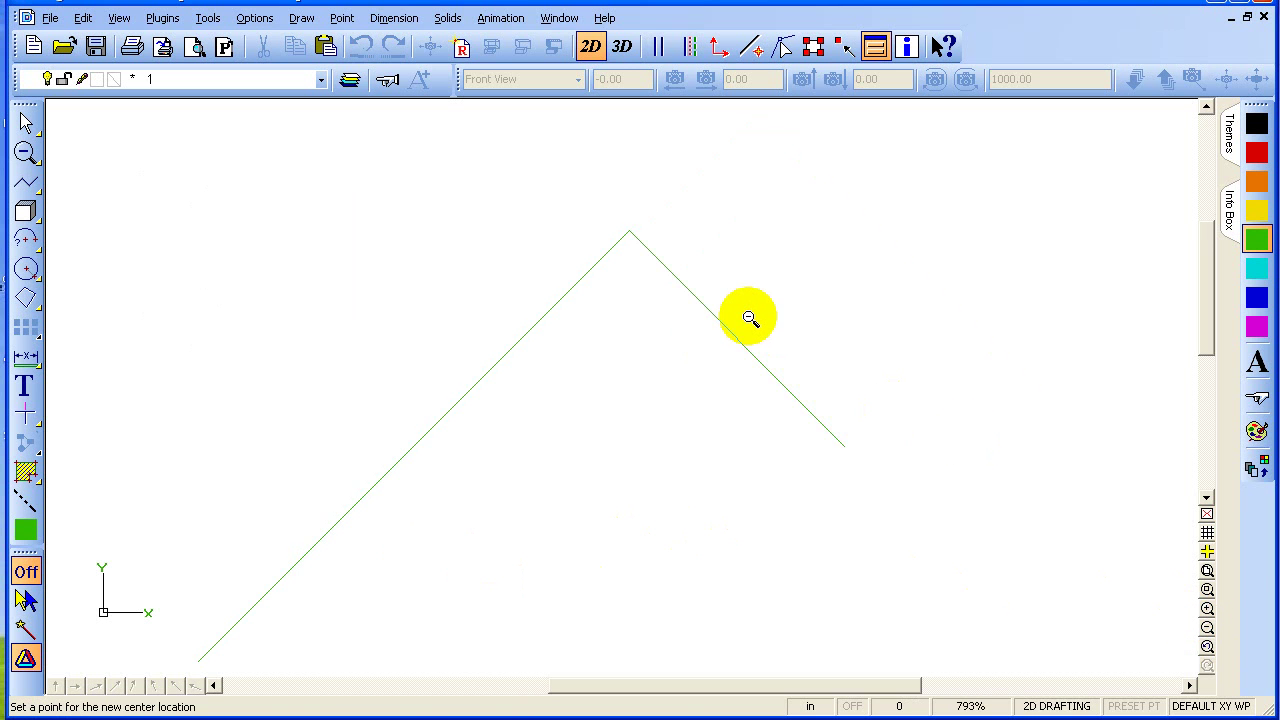
pyautogui.click(609, 350)
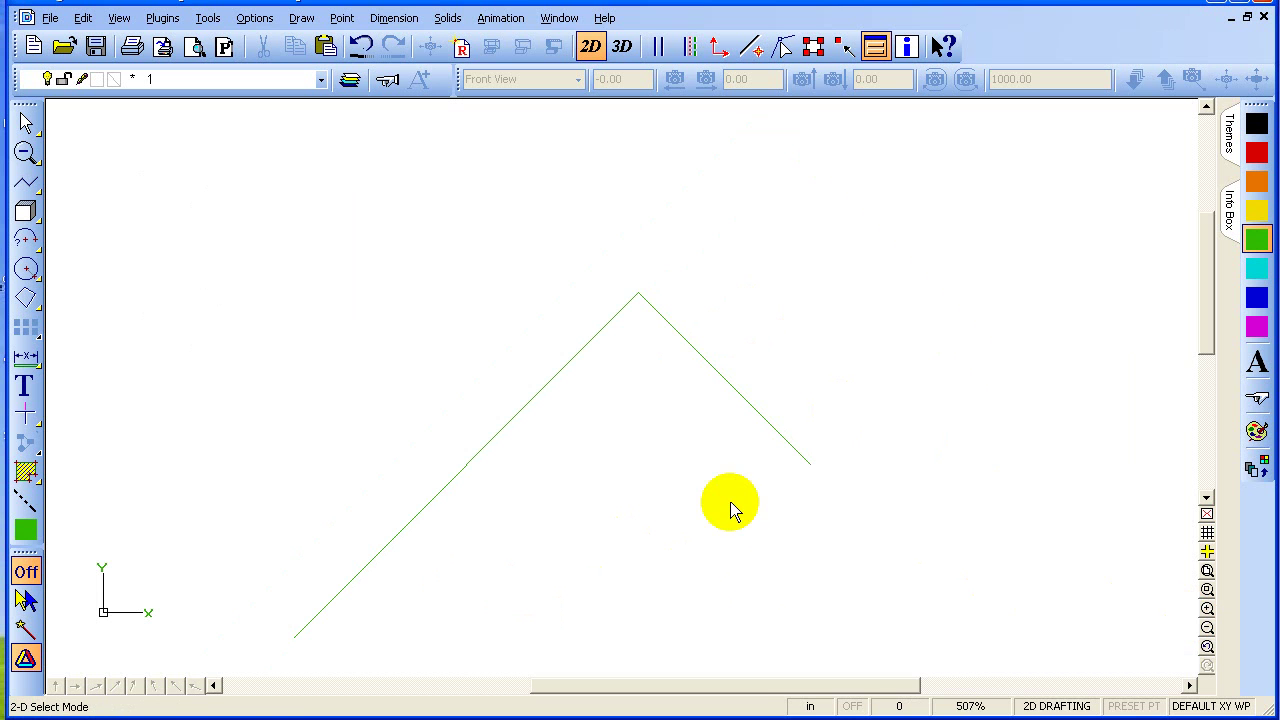
pyautogui.moveTo(752, 688); pyautogui.dragTo(822, 697)
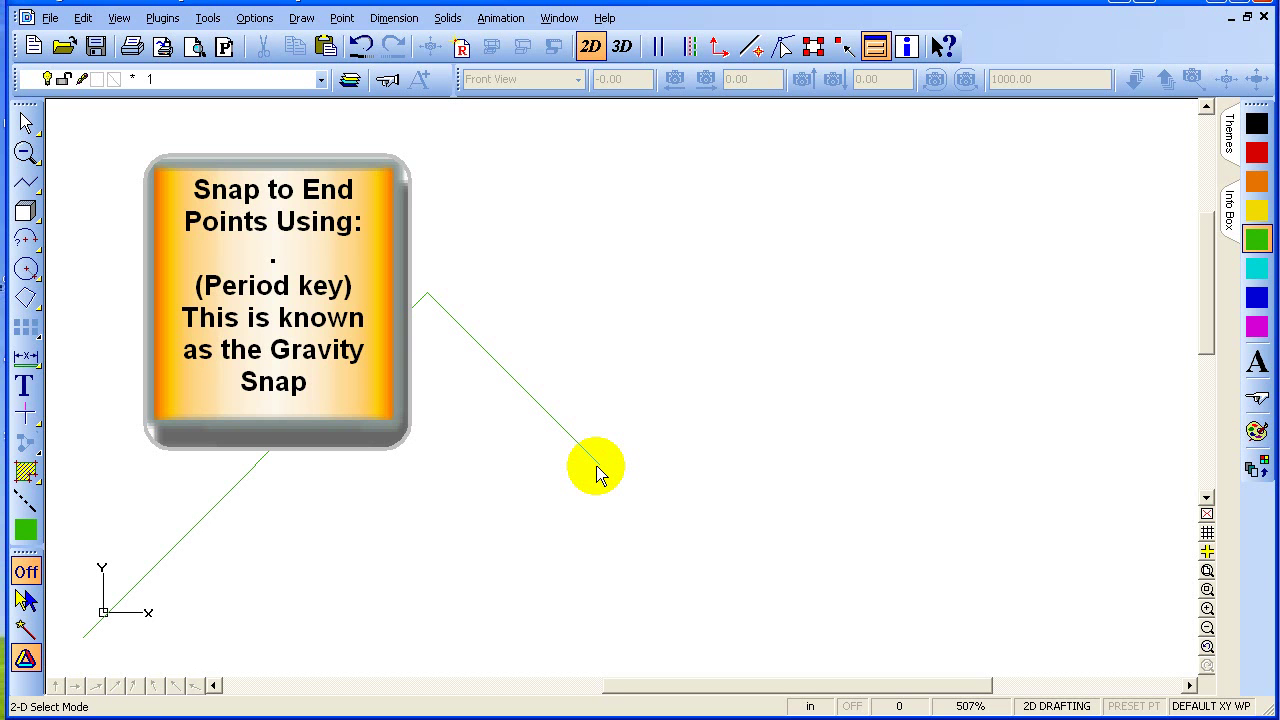
# Select the green inverted-V peak line
pyautogui.click(596, 465)
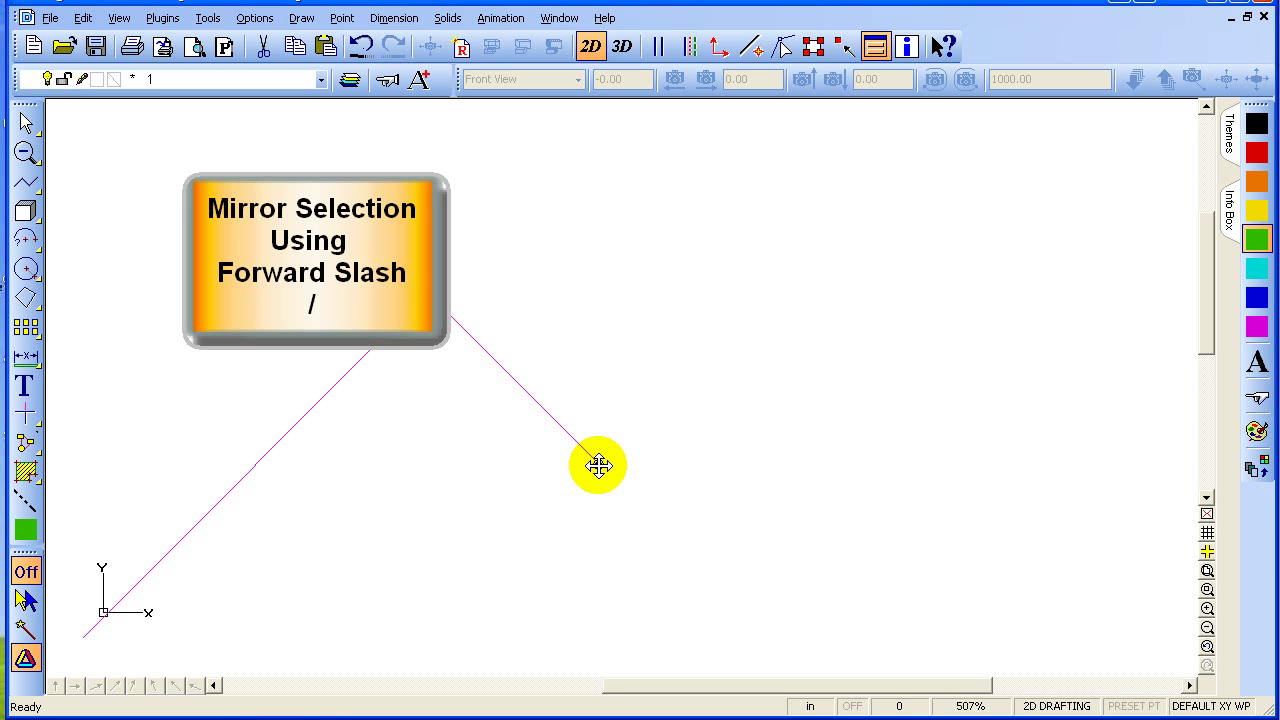
# Mirror a copy of the peak about its right endpoint to create the second peak
pyautogui.press('/')
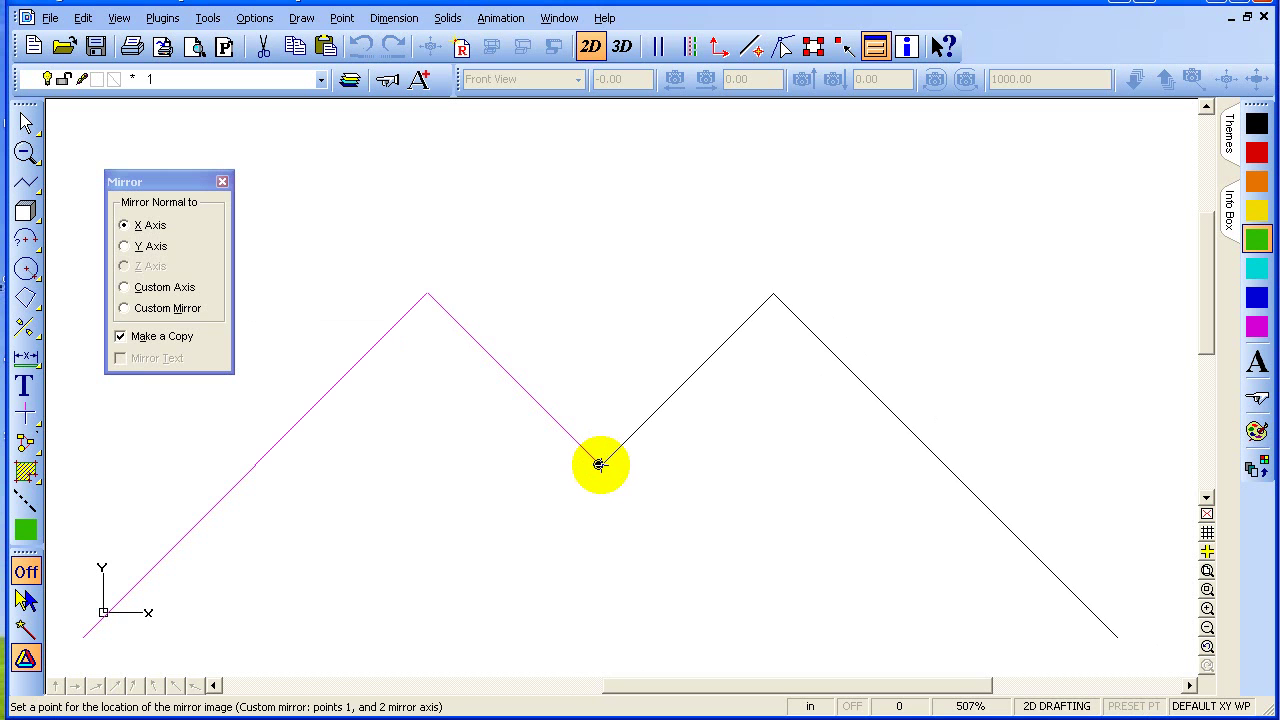
pyautogui.click(599, 464)
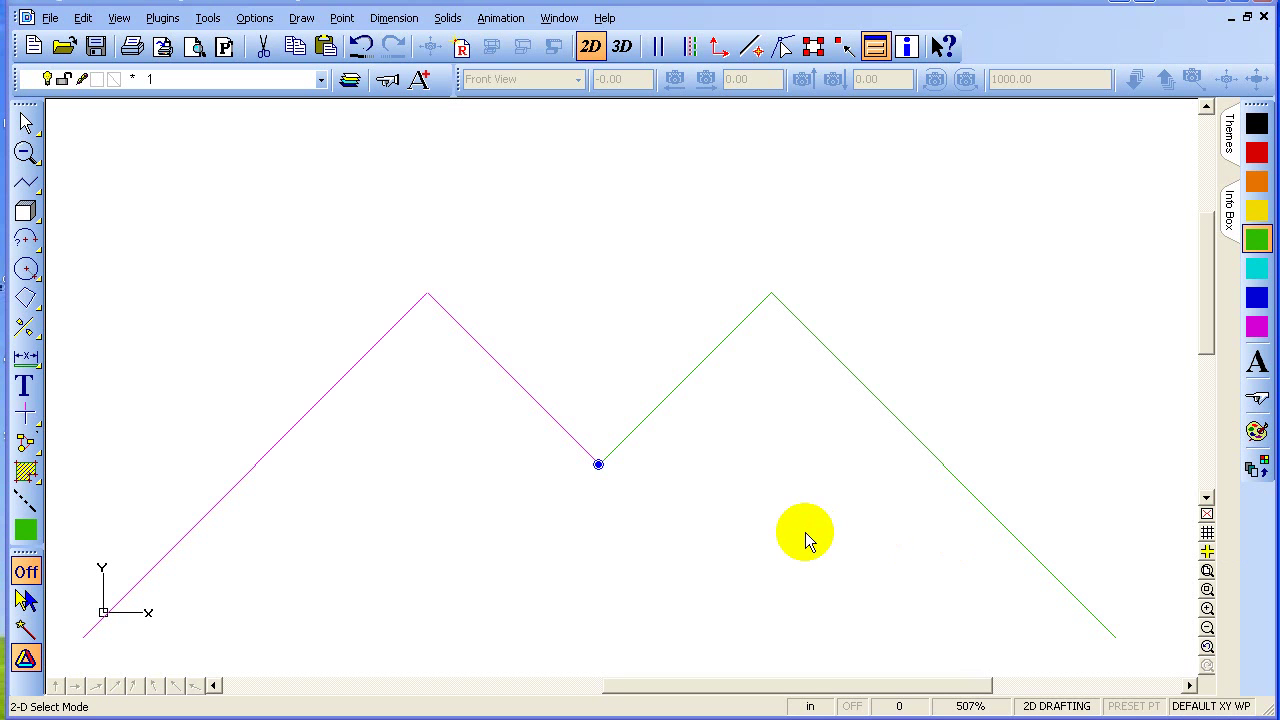
# Join both selected peaks into one W polyline and reselect it
pyautogui.click(777, 474)
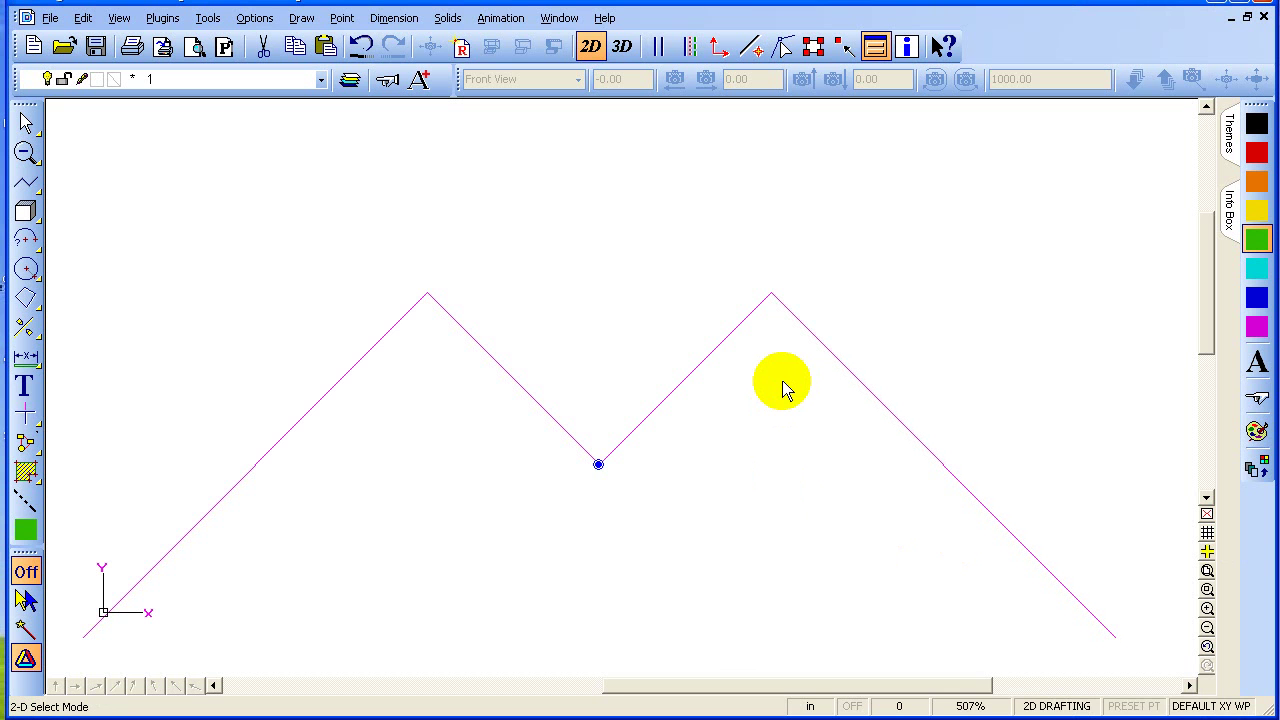
pyautogui.press('b')
pyautogui.click(418, 472)
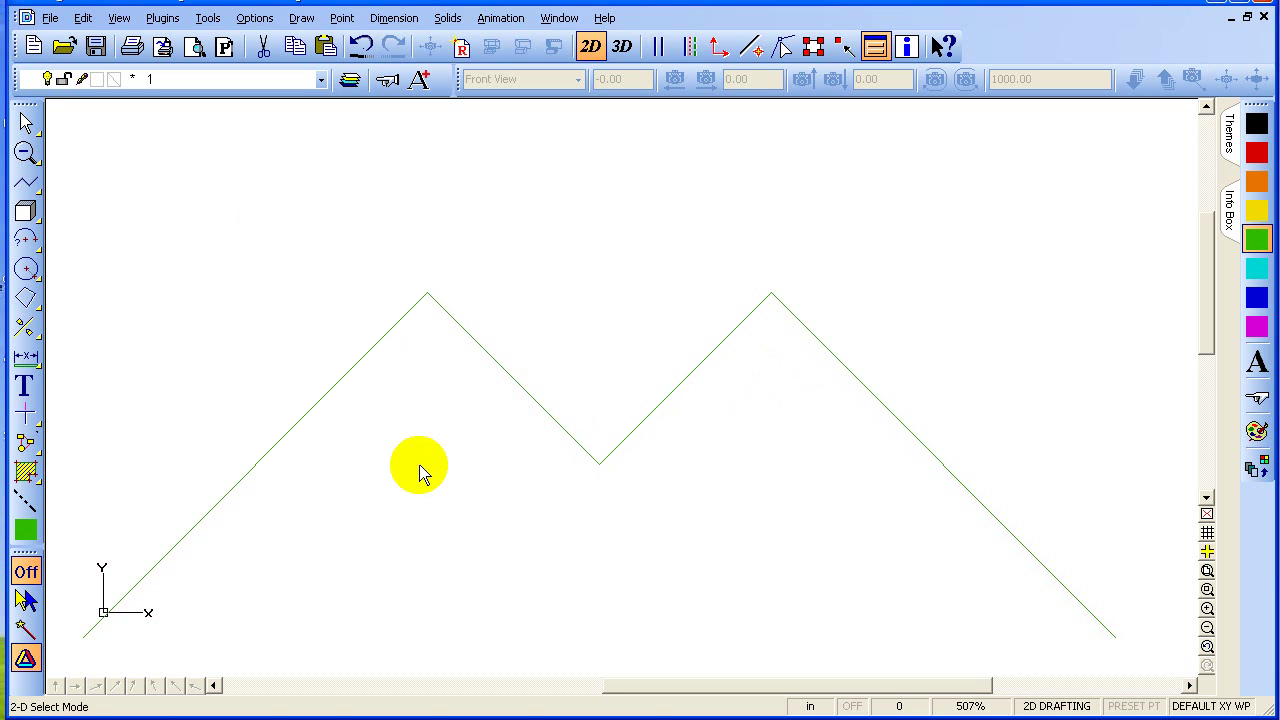
pyautogui.click(535, 400)
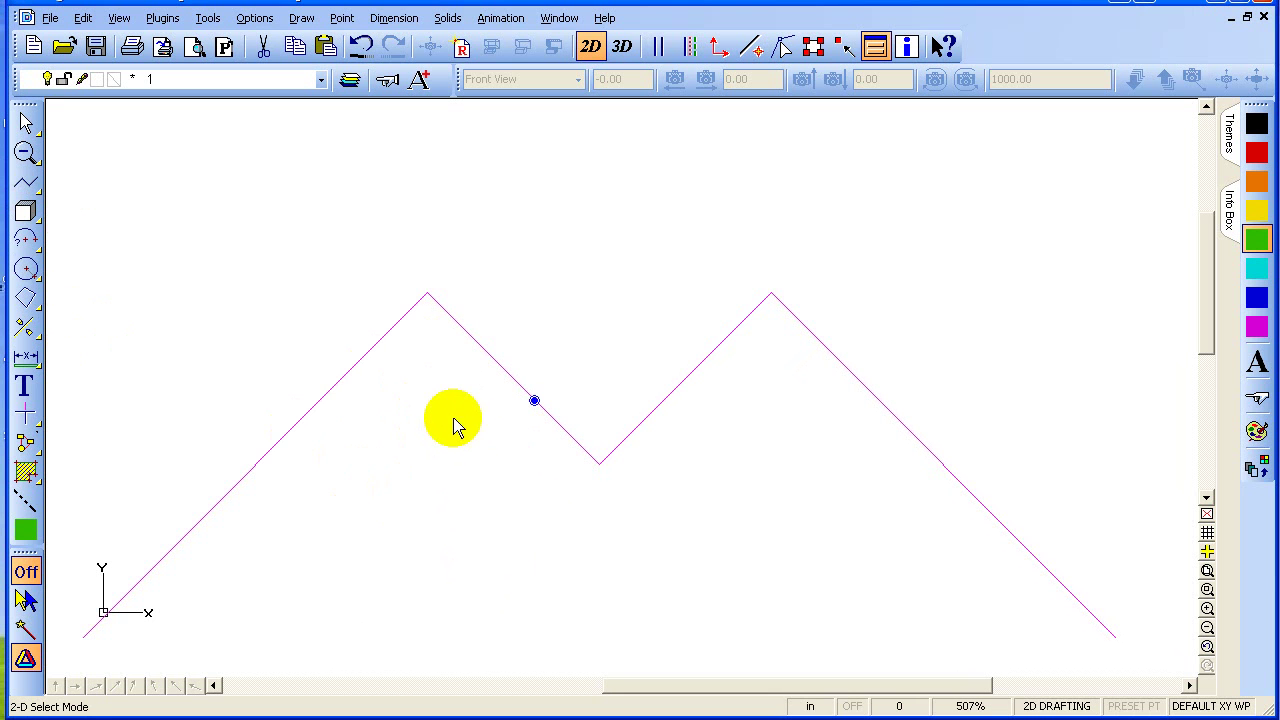
# Offset the W line by 3/4 inch with Parallel Line, placing the copy below it
pyautogui.click(24, 185)
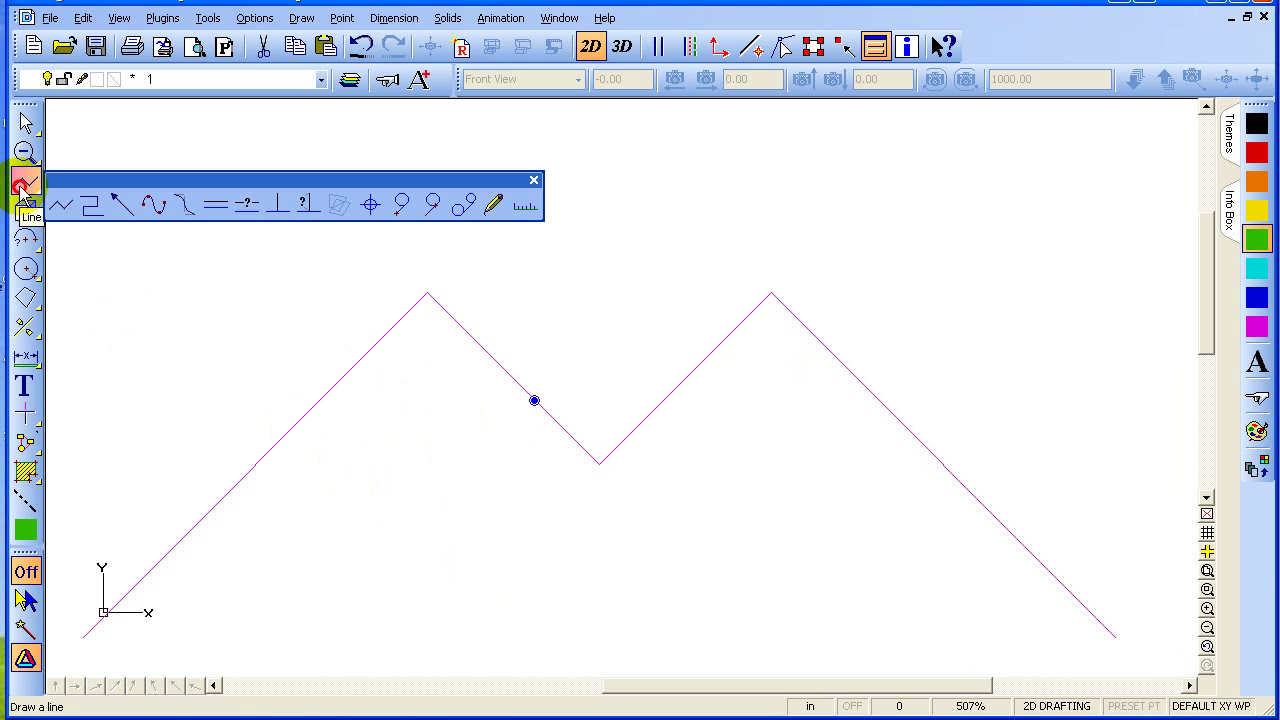
pyautogui.click(248, 205)
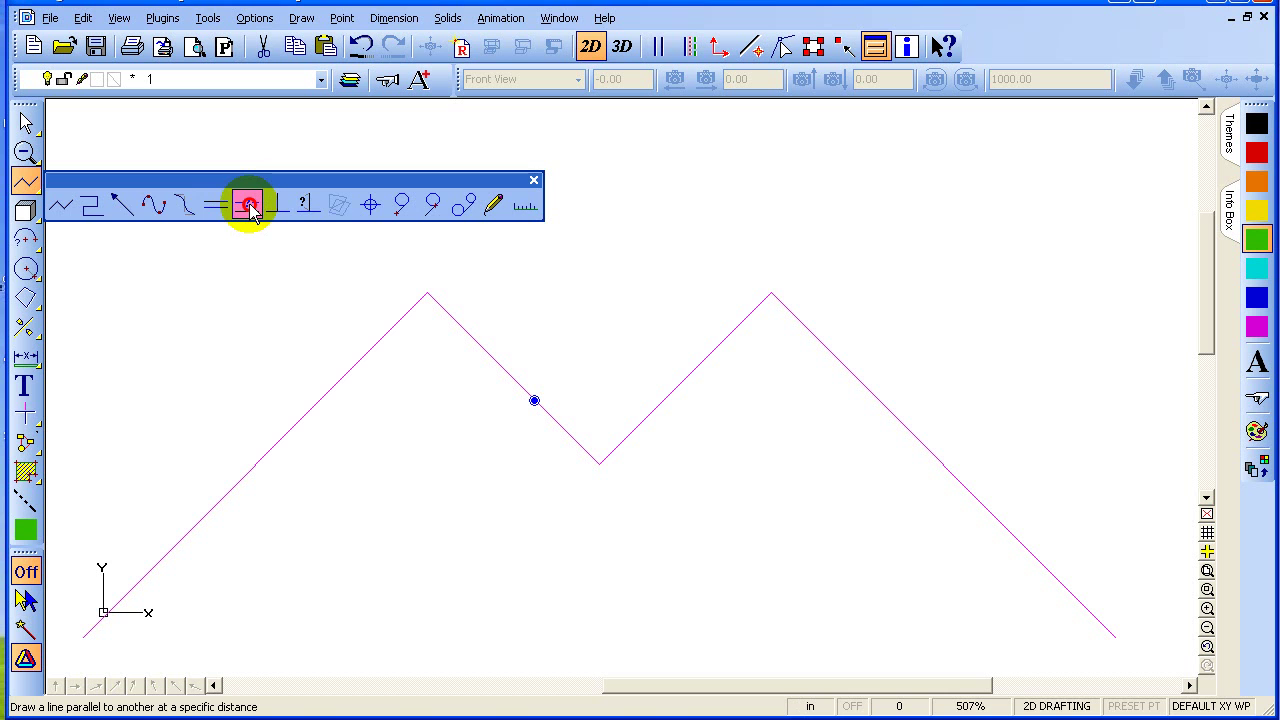
pyautogui.click(249, 205)
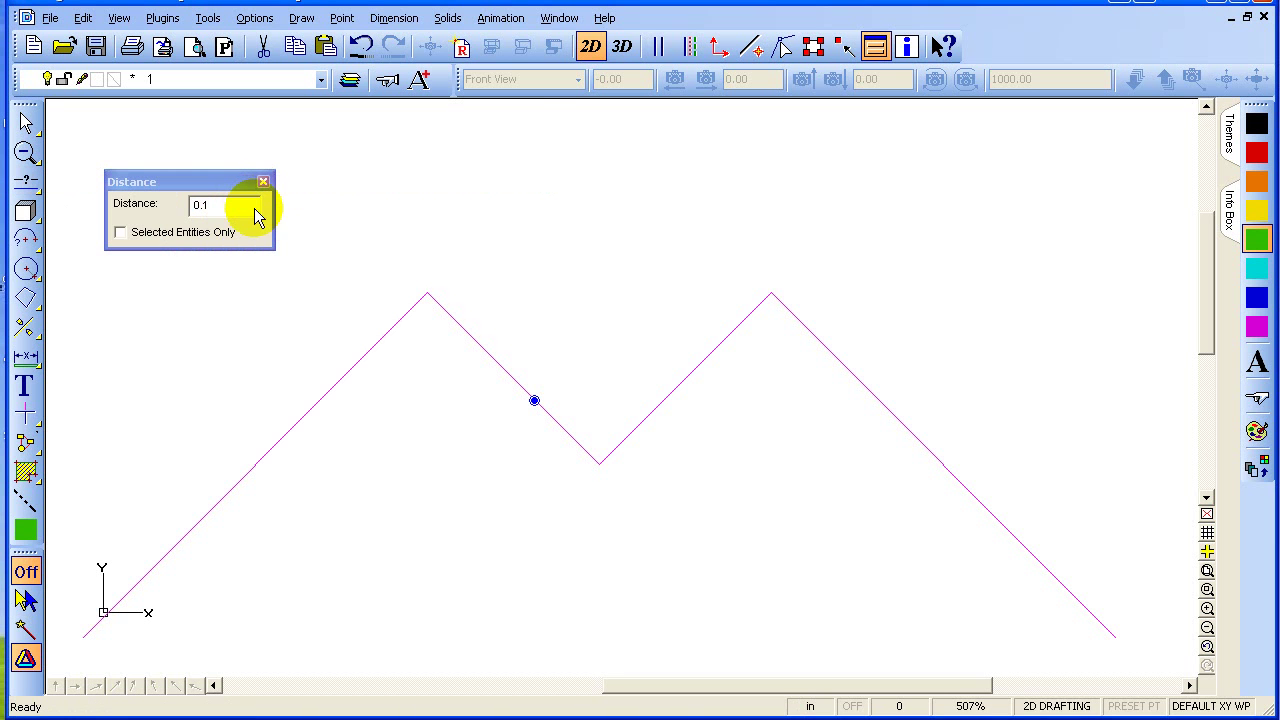
pyautogui.click(110, 224)
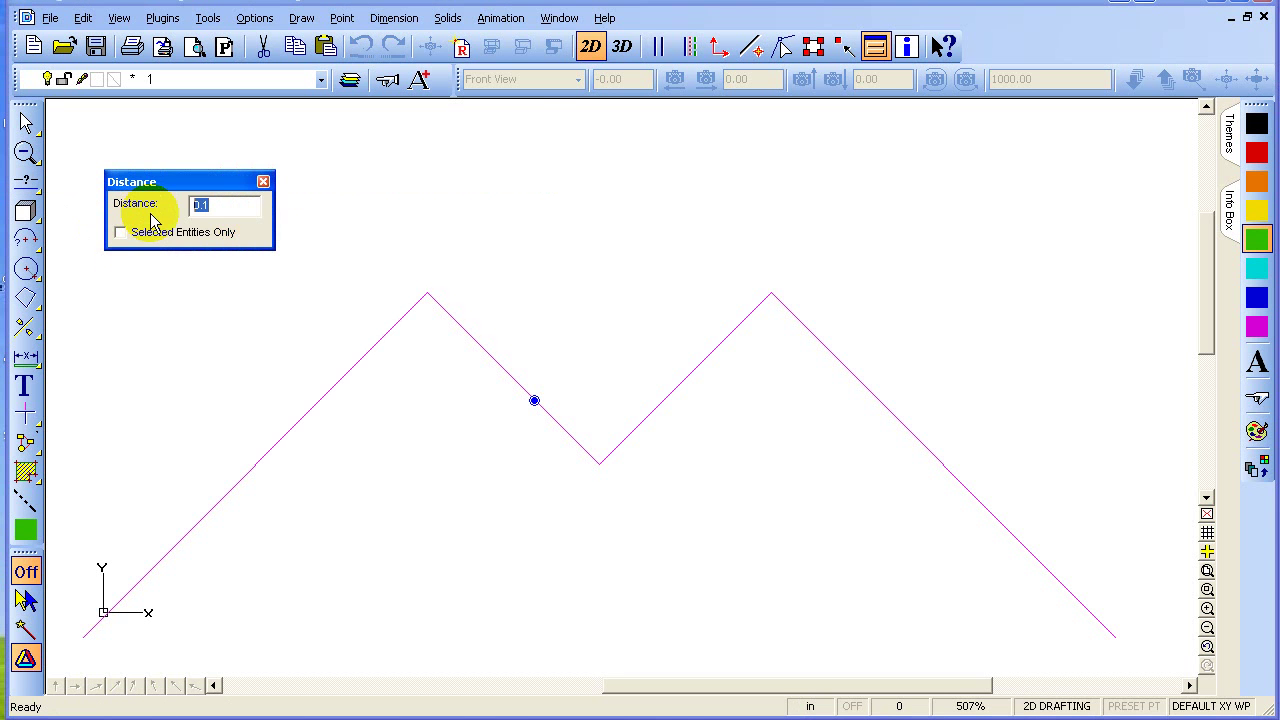
pyautogui.write('3/4')
pyautogui.press('Return')
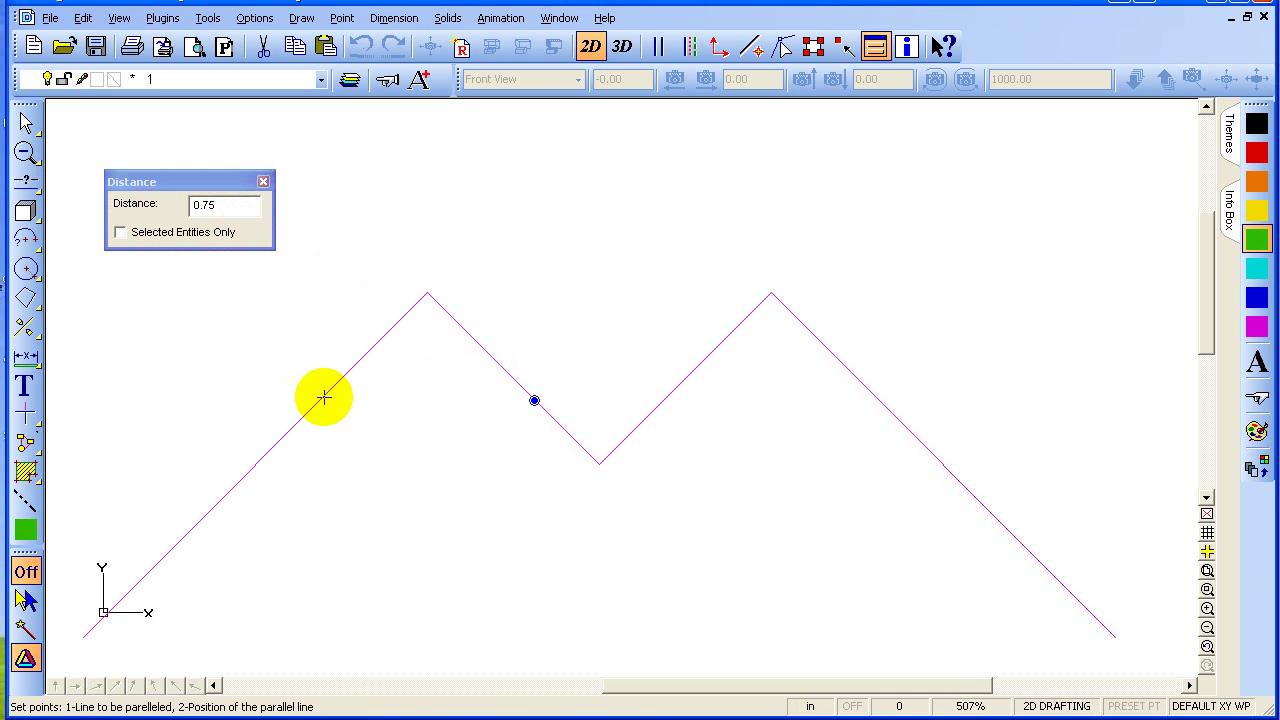
pyautogui.press('k')
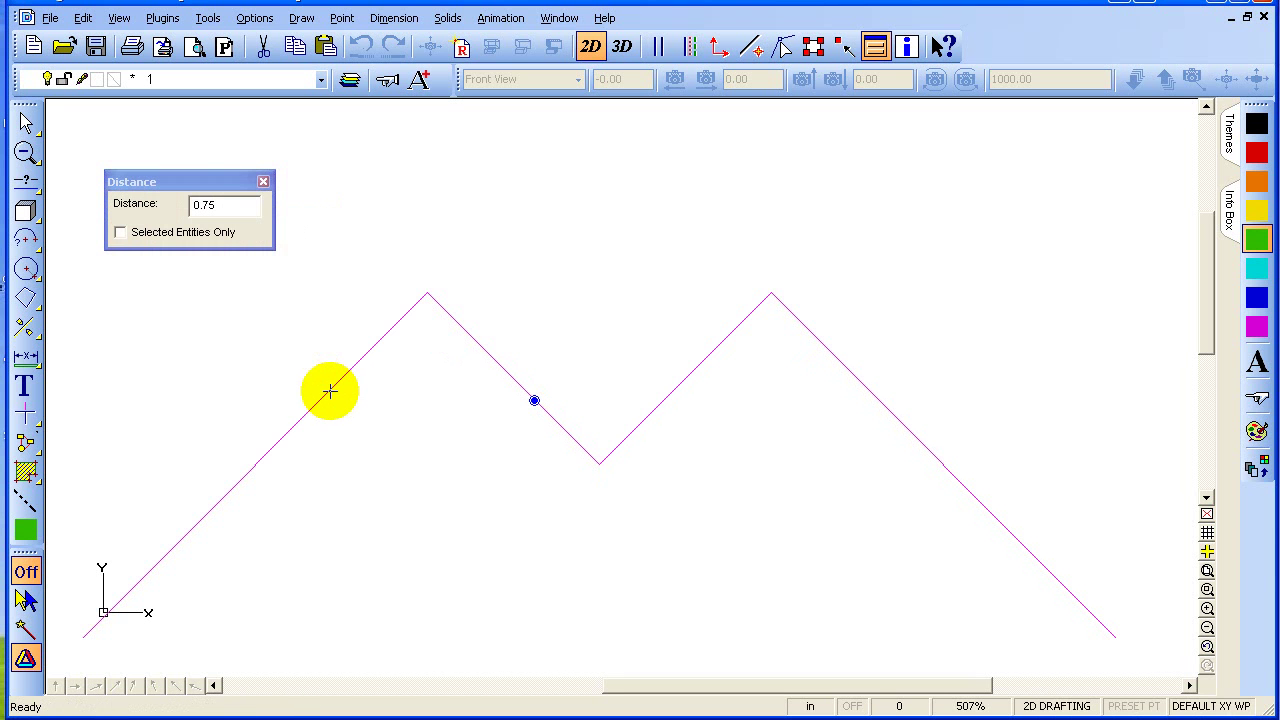
pyautogui.click(330, 390)
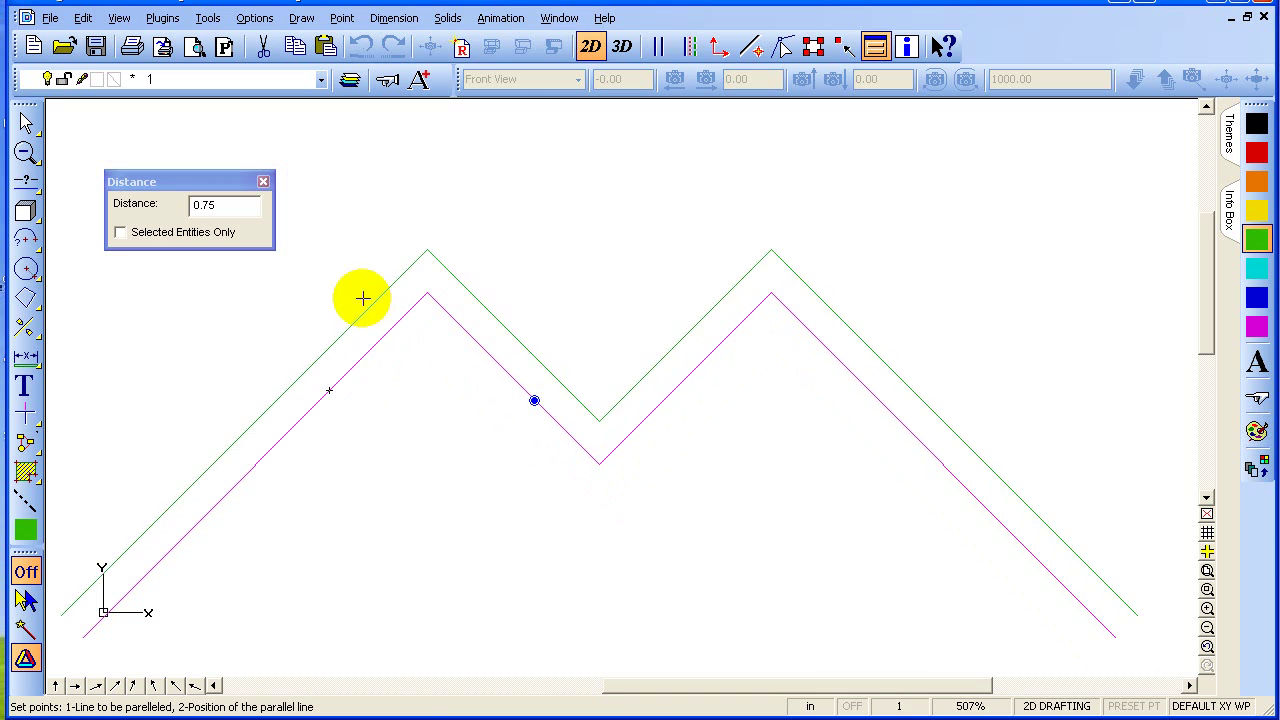
pyautogui.click(403, 464)
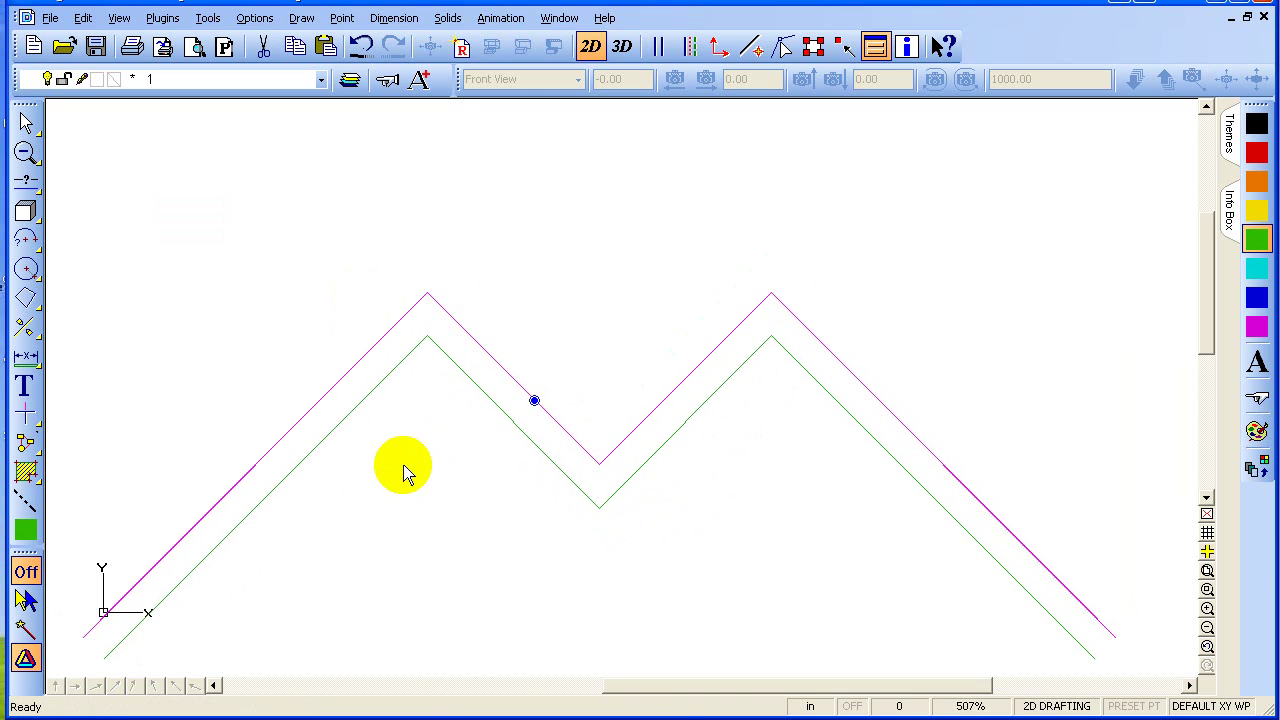
# Clear the selection and select the left slope segment of the lower offset line
pyautogui.click(439, 350)
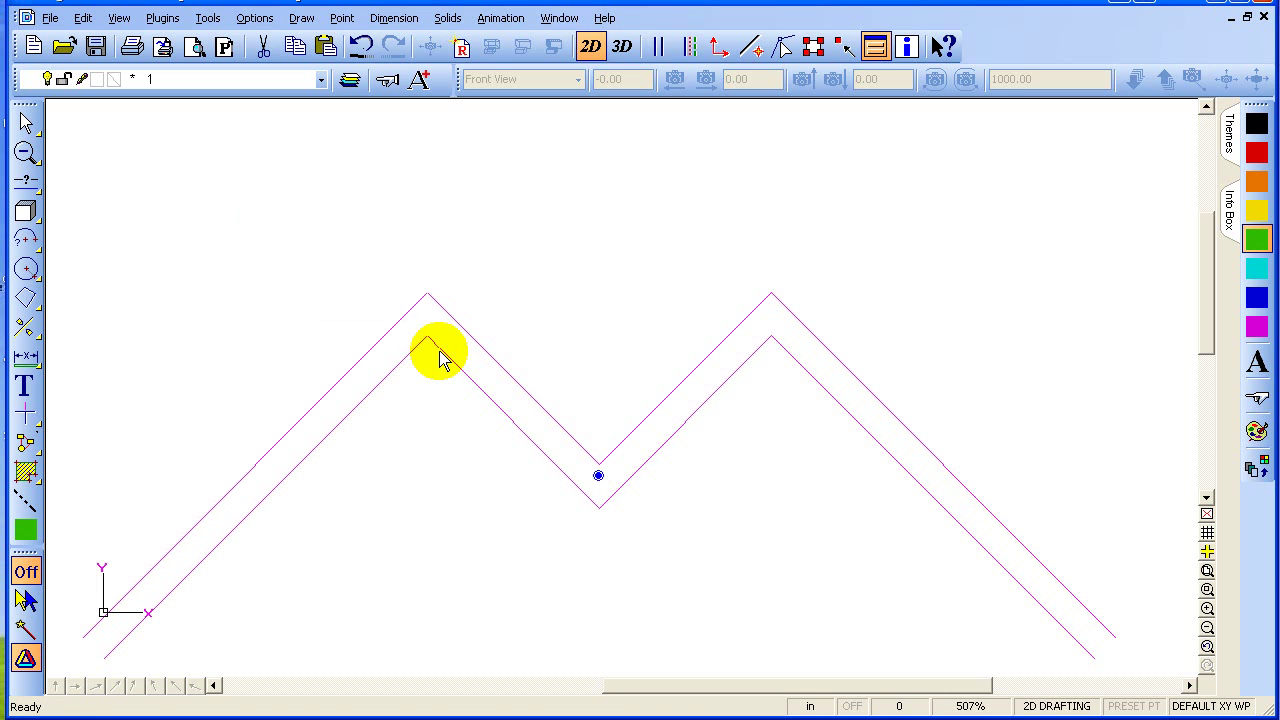
pyautogui.click(310, 316)
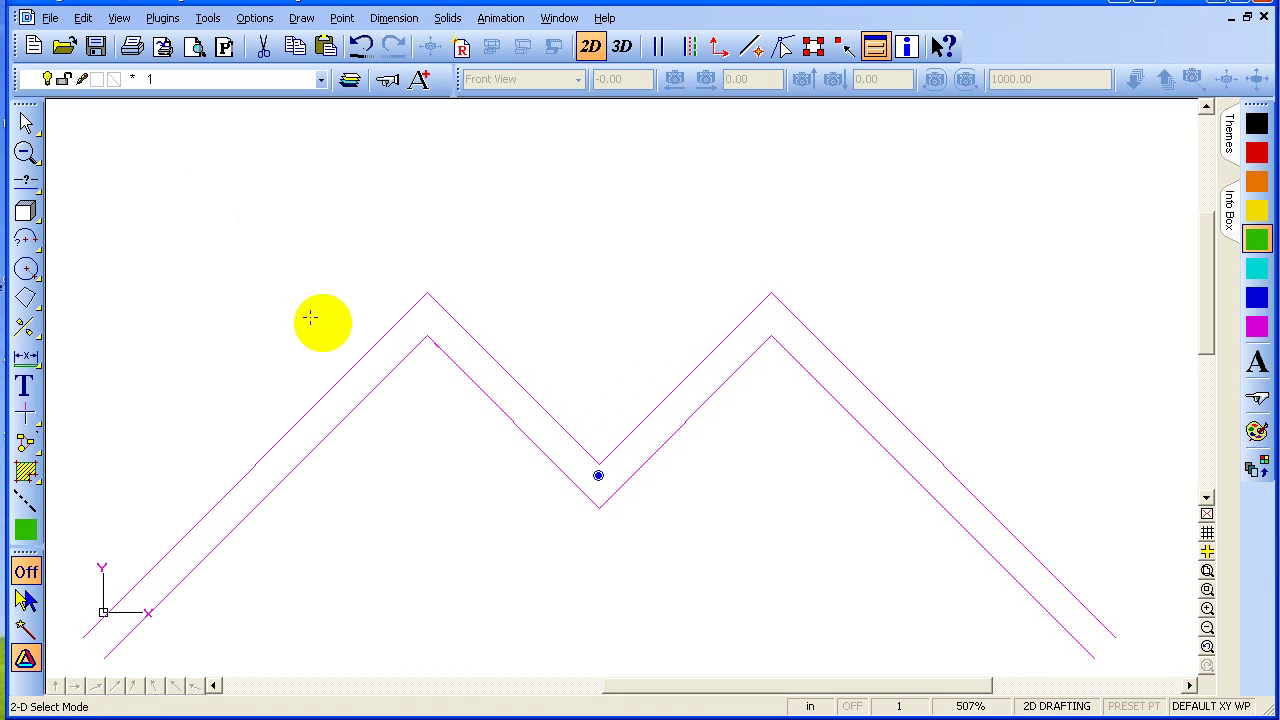
pyautogui.click(341, 380)
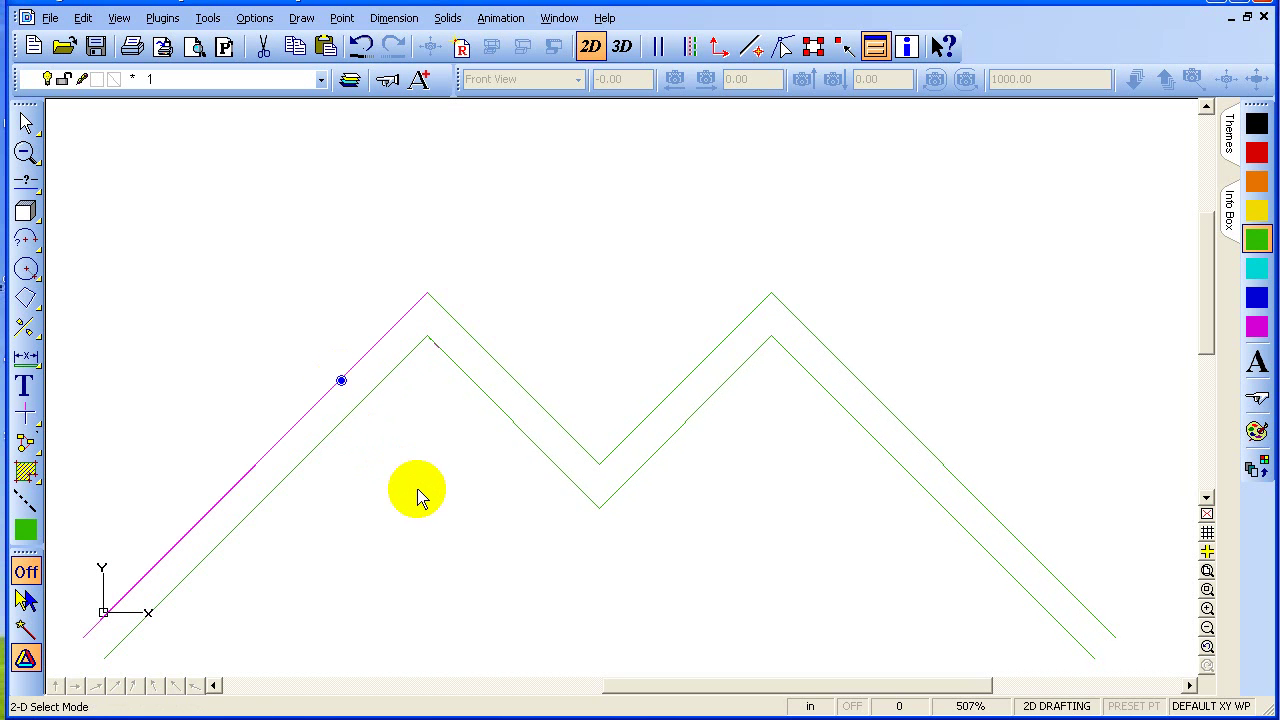
pyautogui.click(385, 383)
pyautogui.click(385, 383)
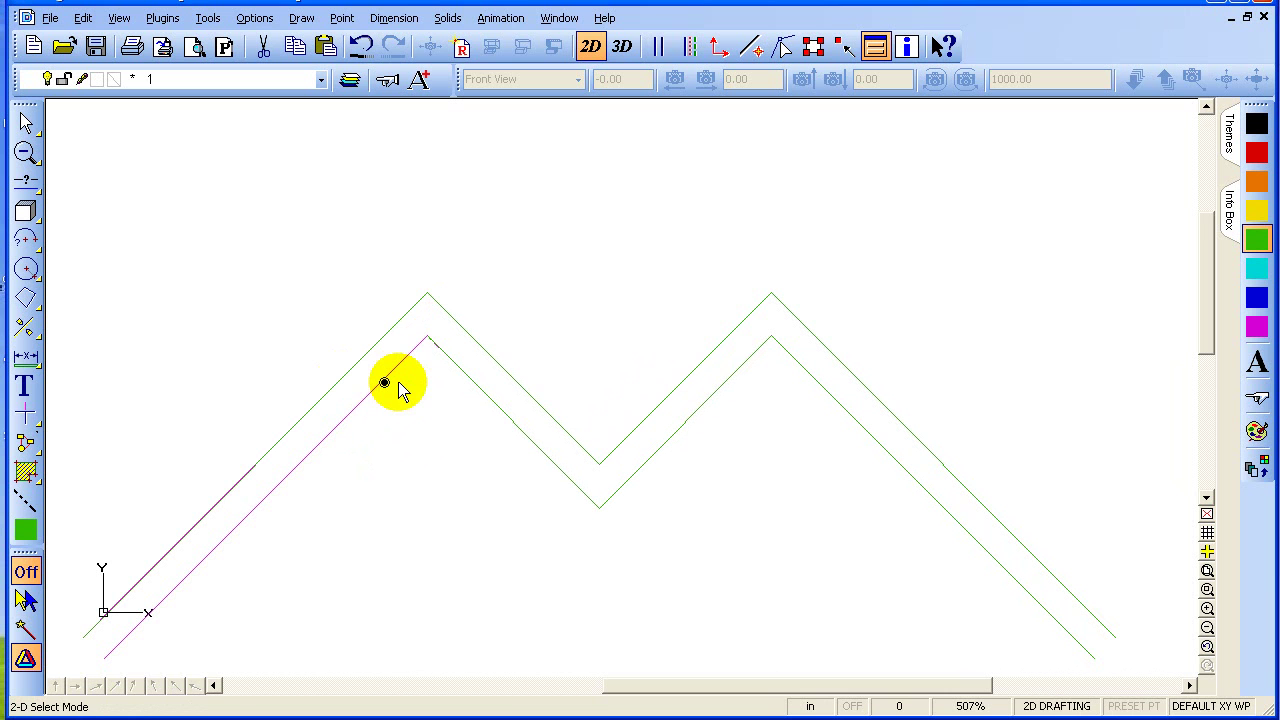
# Extend the lower-left offset segment so it meets at the left peak corner
pyautogui.click(27, 421)
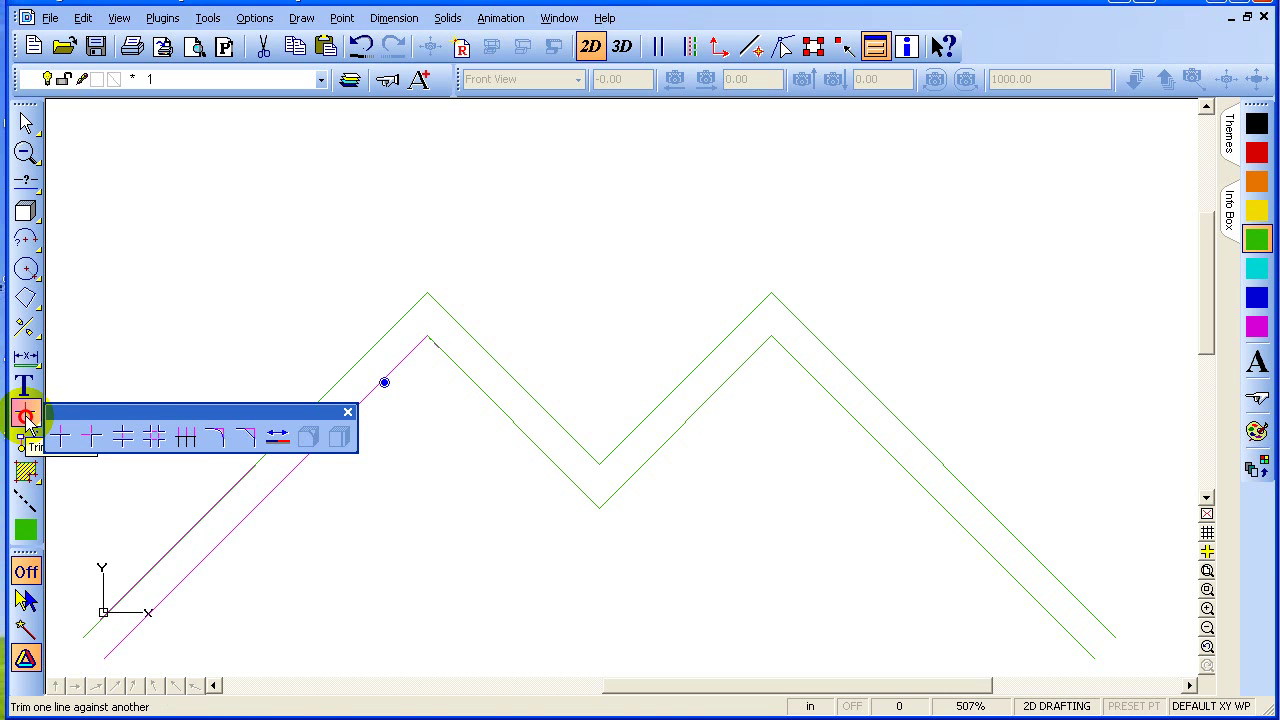
pyautogui.click(278, 440)
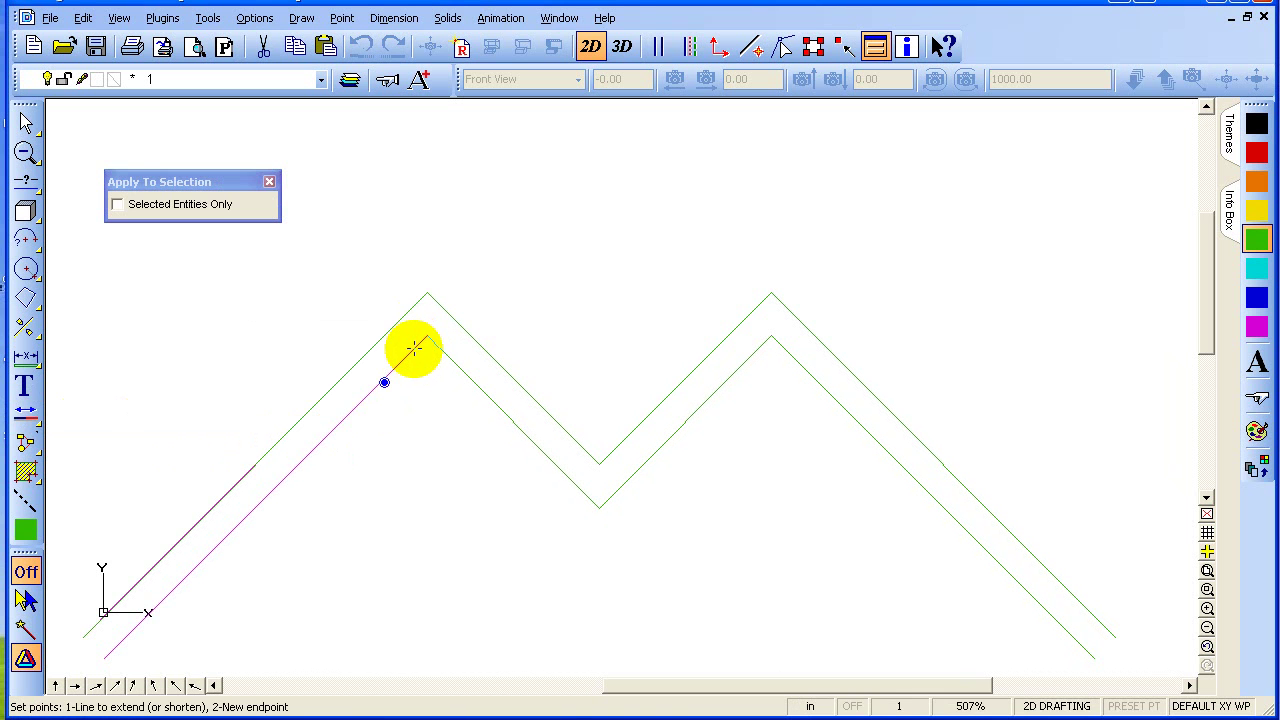
pyautogui.click(414, 347)
pyautogui.click(448, 320)
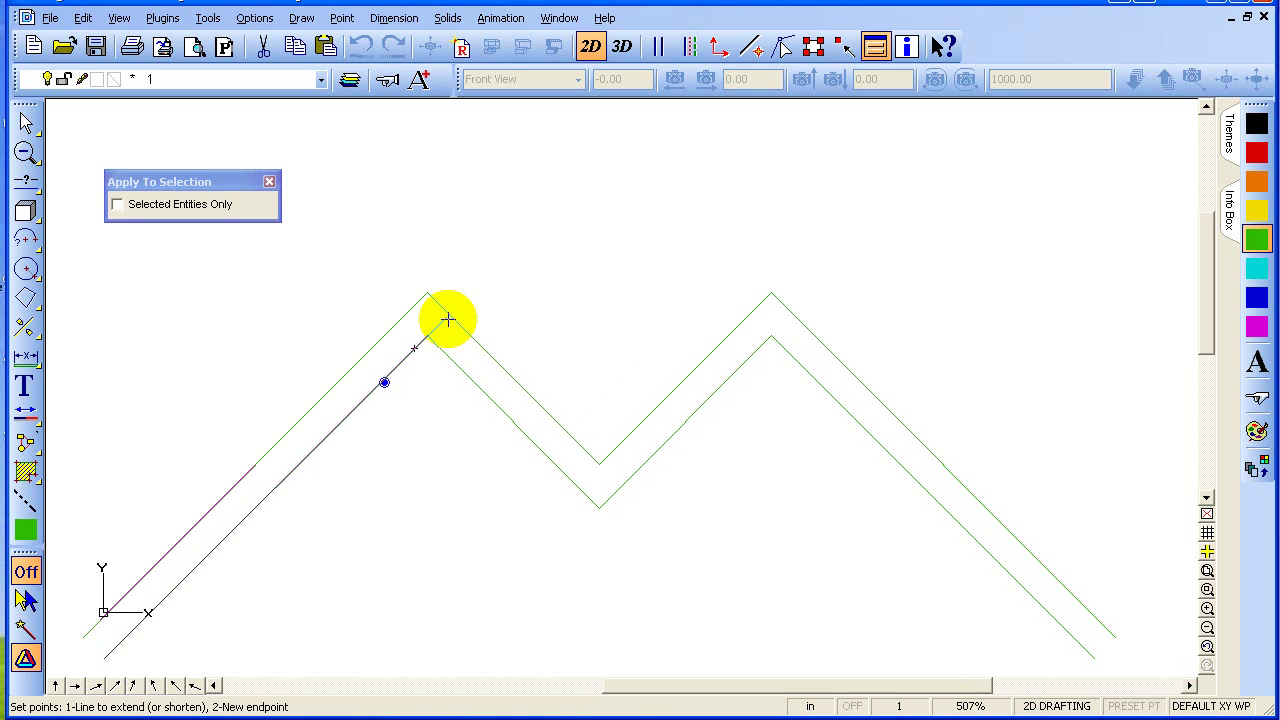
pyautogui.click(448, 320)
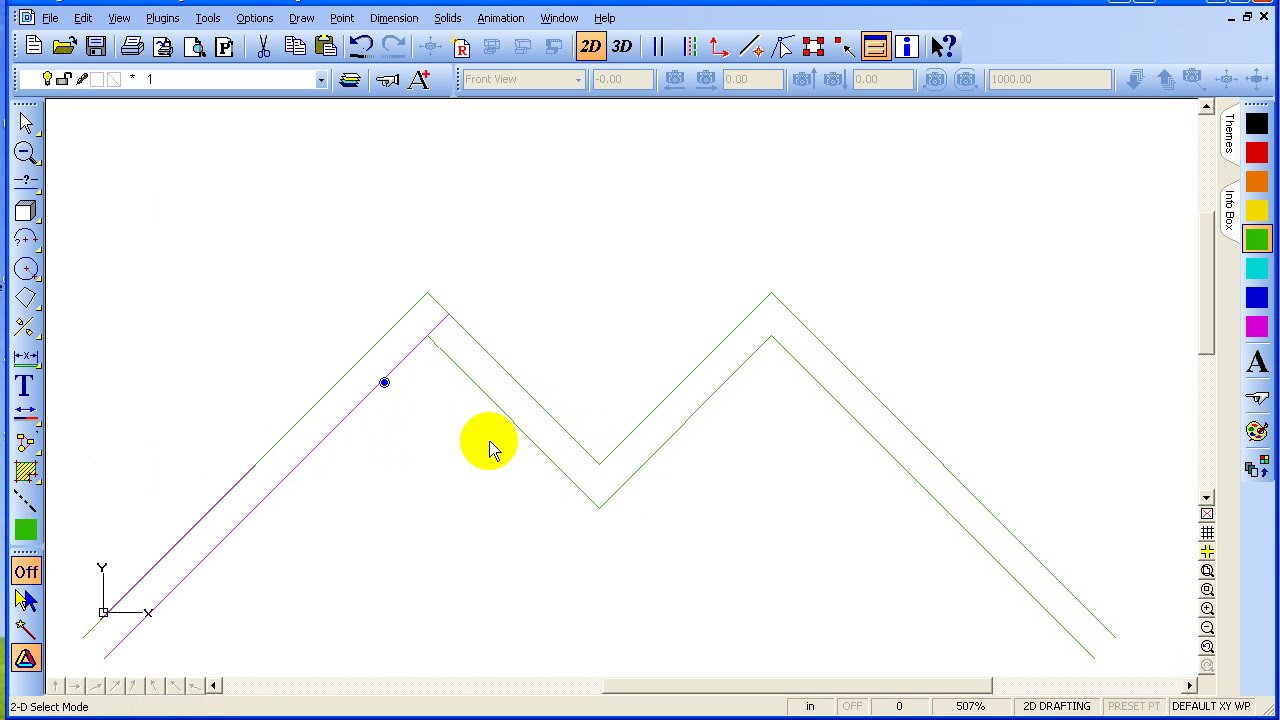
# Extend the valley-side segment and the right peak's inner segment to close those corners
pyautogui.click(26, 410)
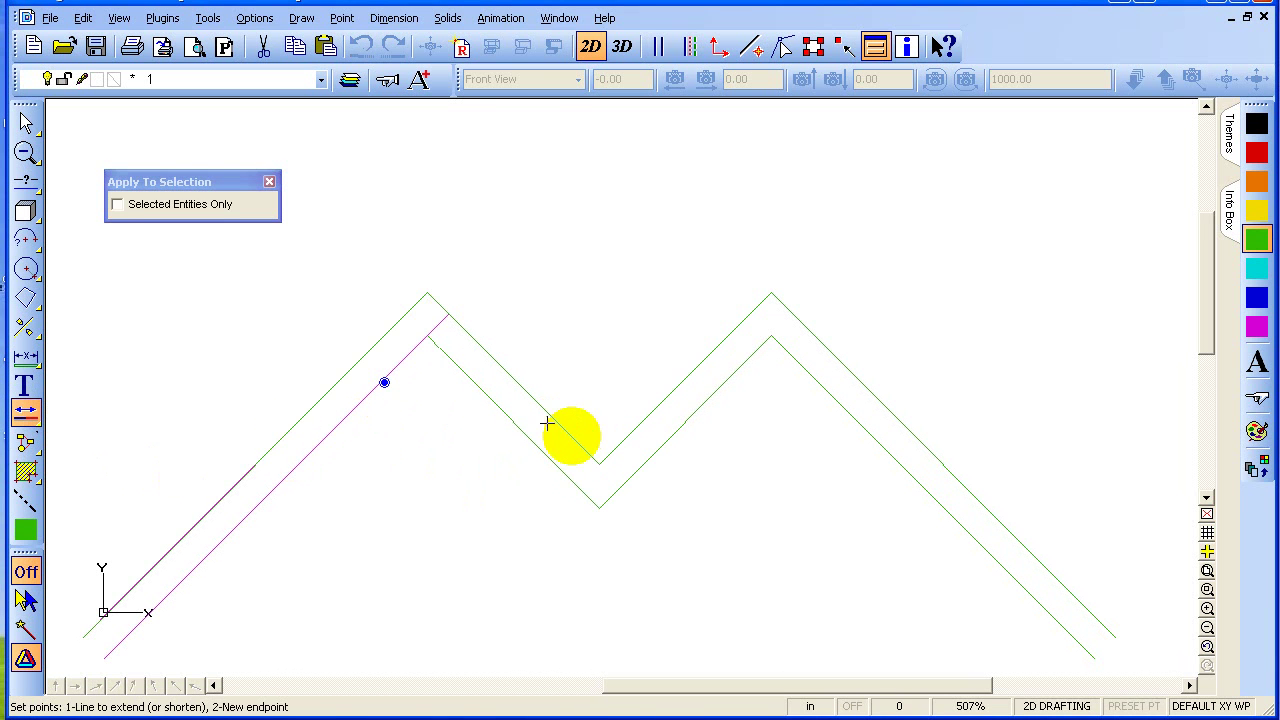
pyautogui.click(591, 456)
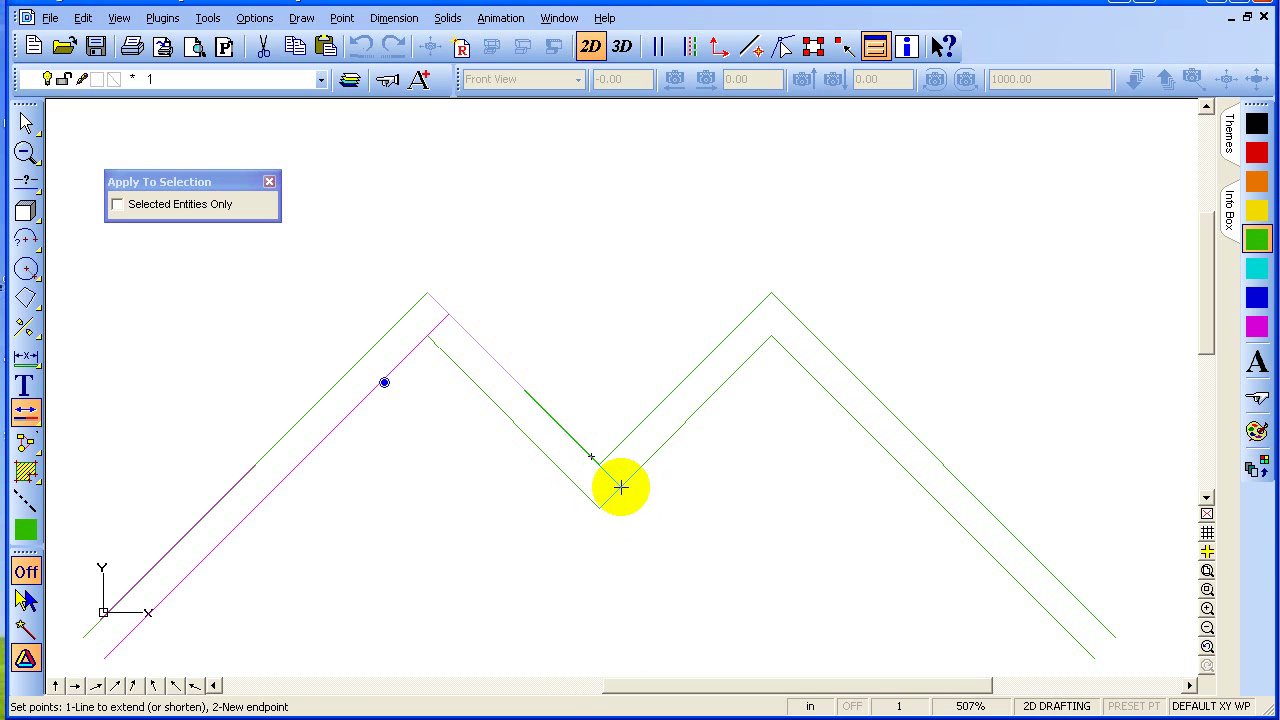
pyautogui.click(620, 486)
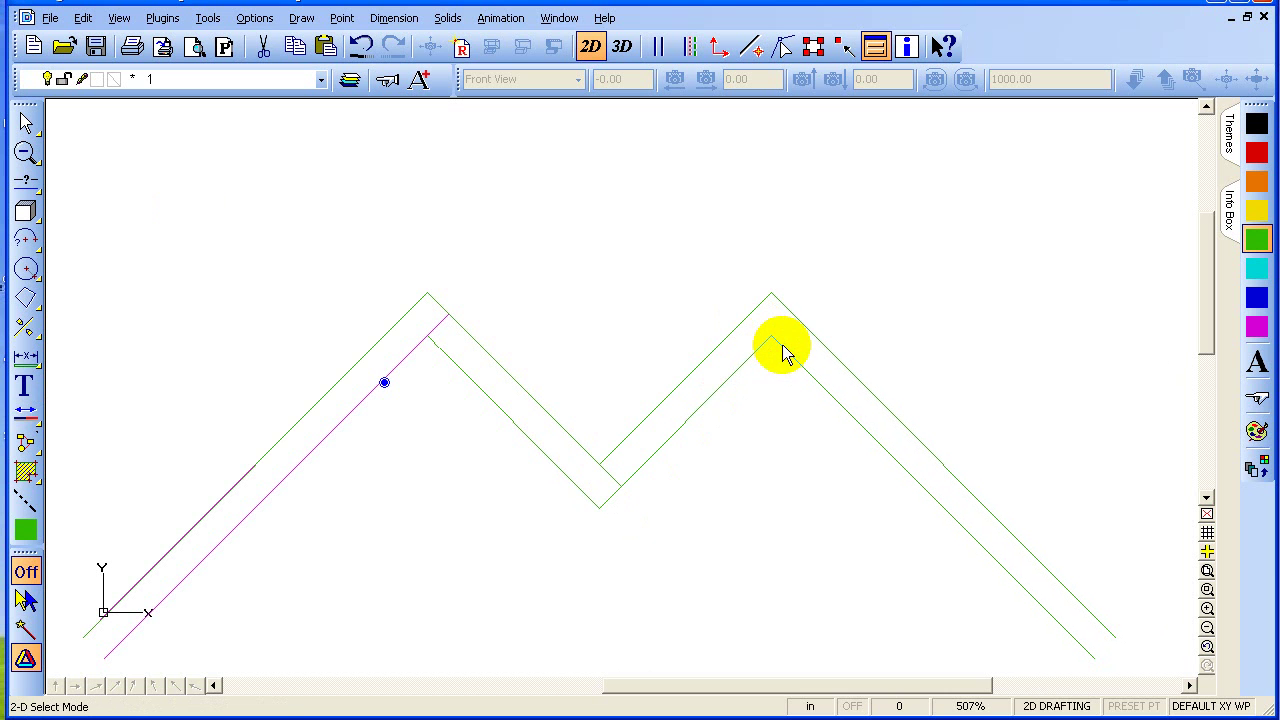
pyautogui.click(25, 410)
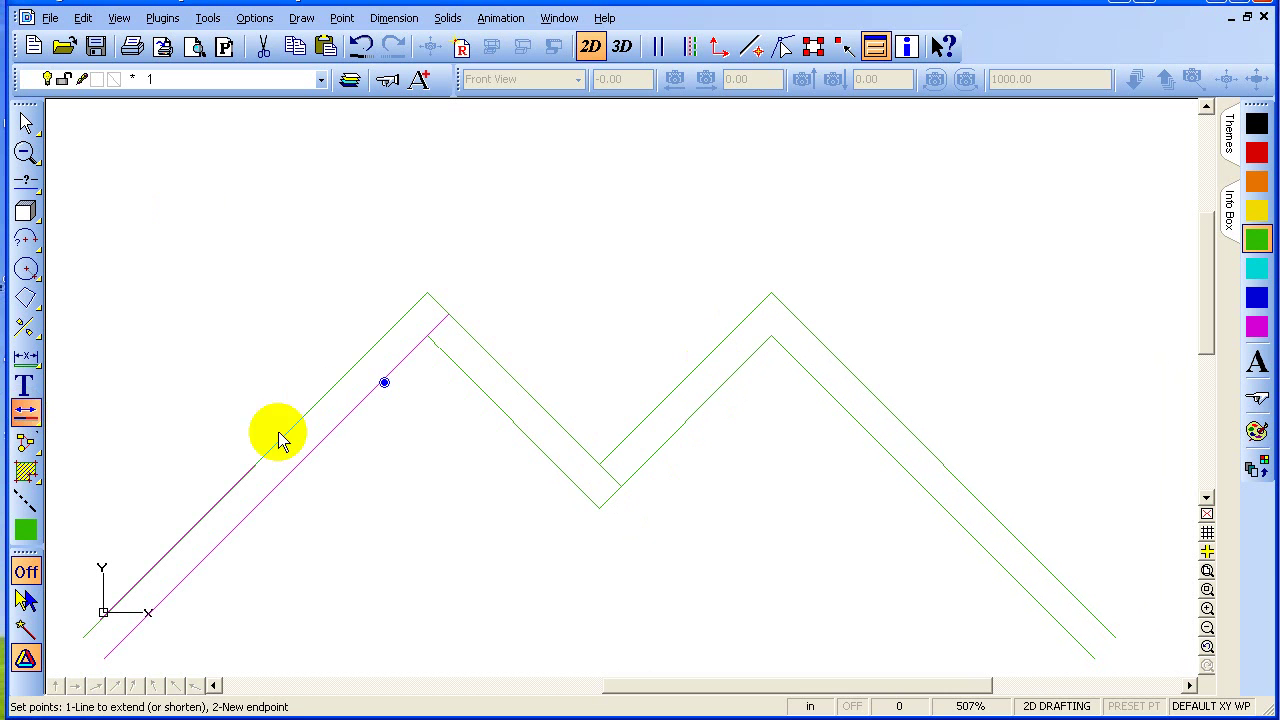
pyautogui.click(786, 351)
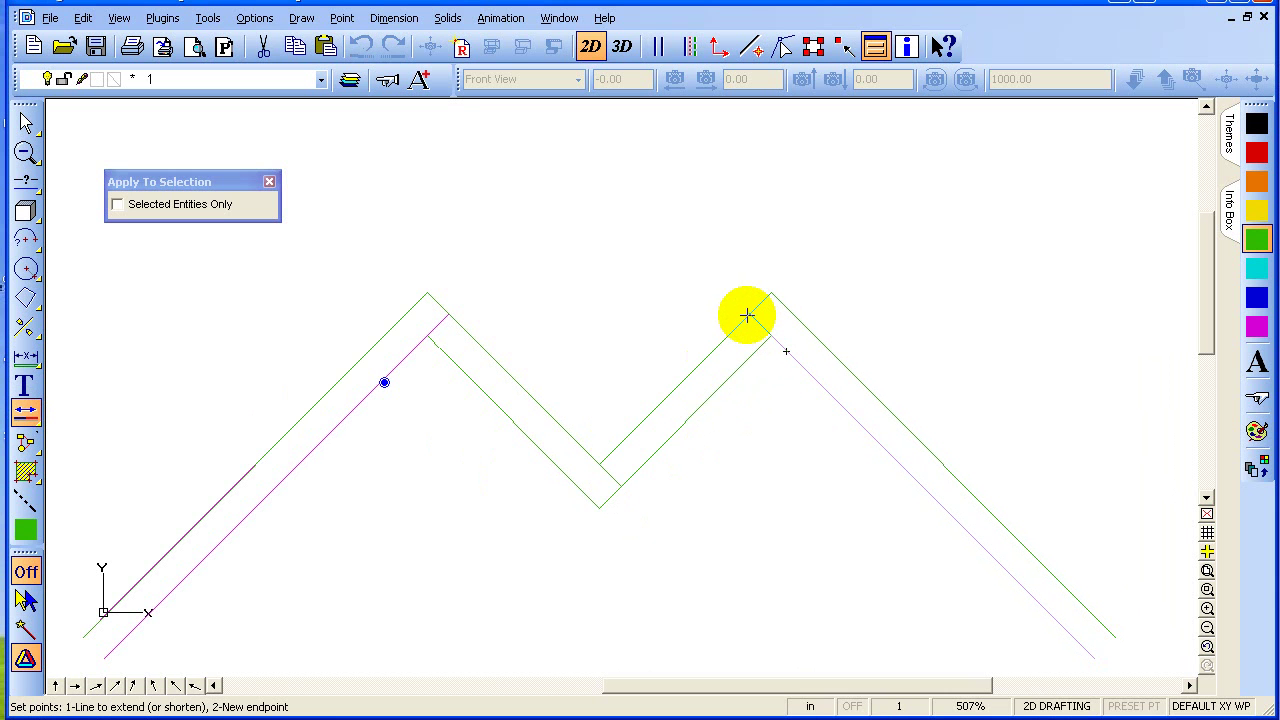
pyautogui.click(747, 315)
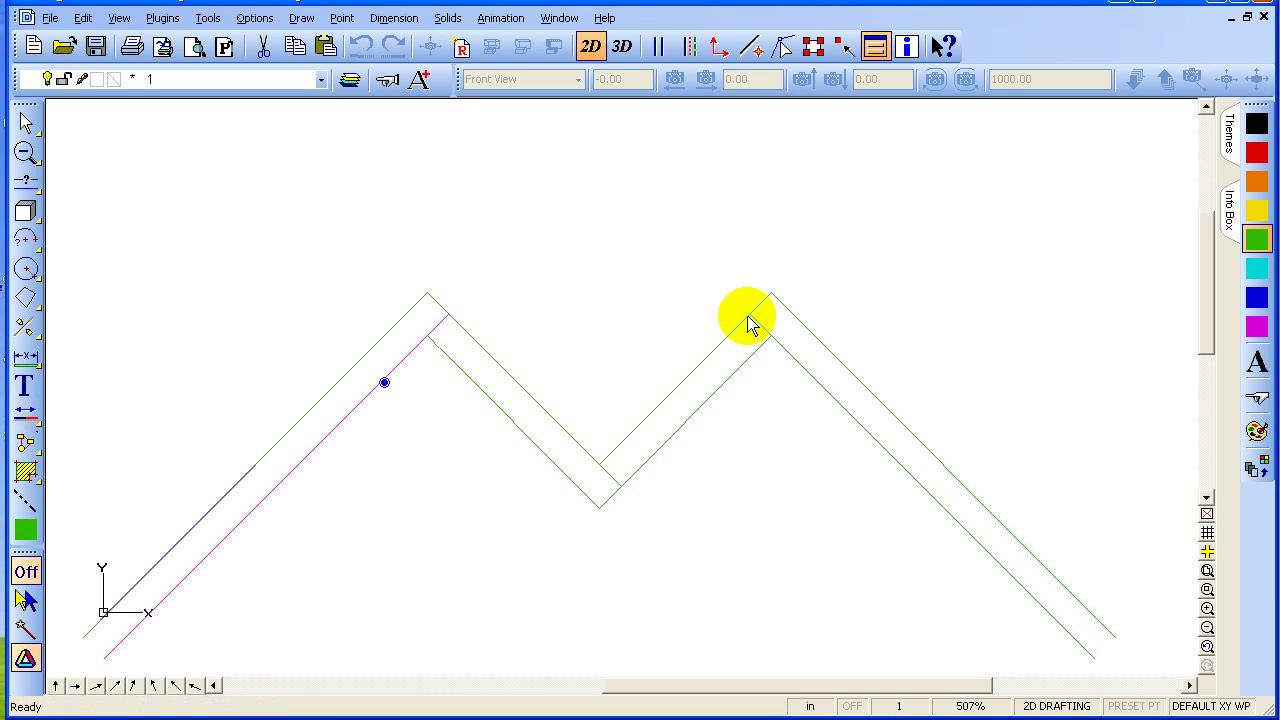